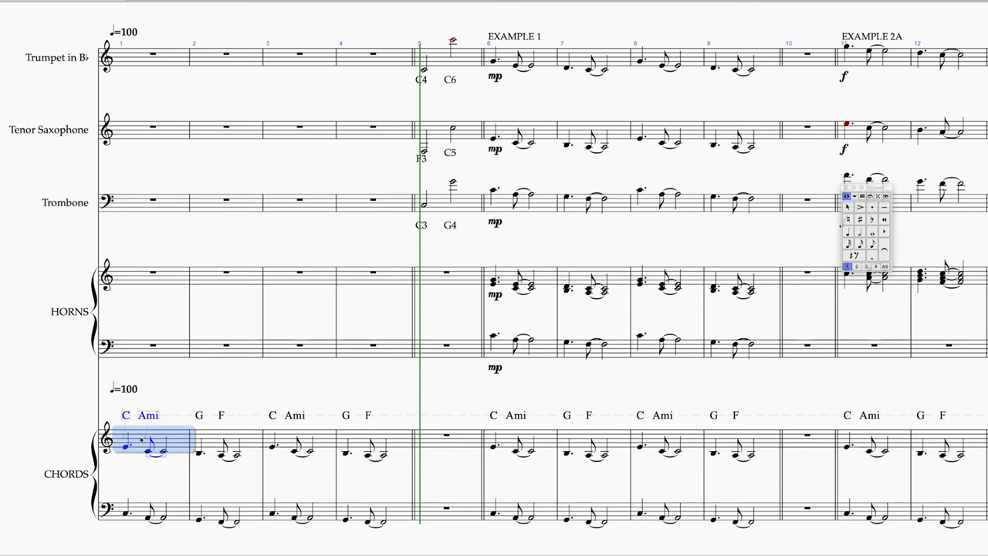
- Play both CHORDS staves from bar 1, stopping at the double barline after bar 4
{"action": "left_click", "coordinate": [140, 510], "text": "shift"}
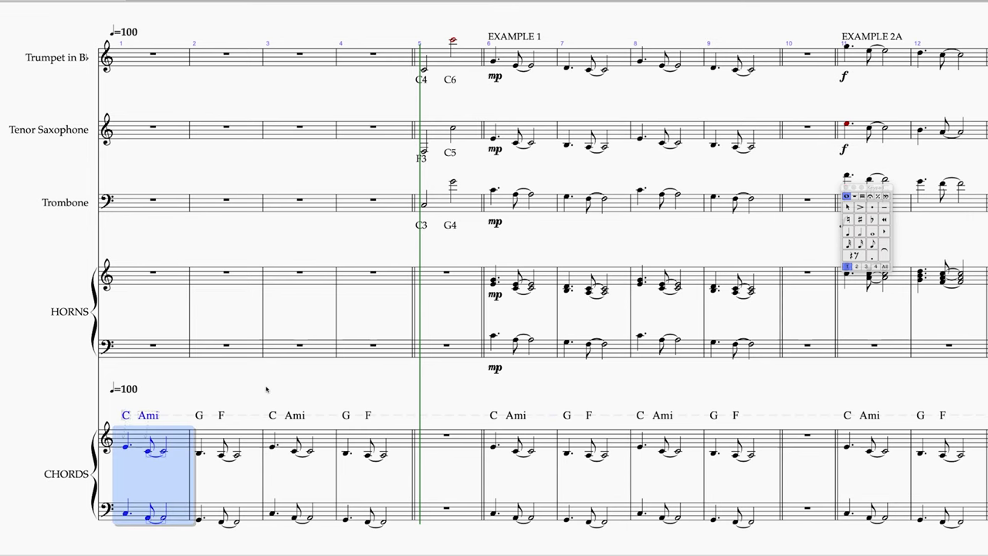
{"action": "key", "text": "space"}
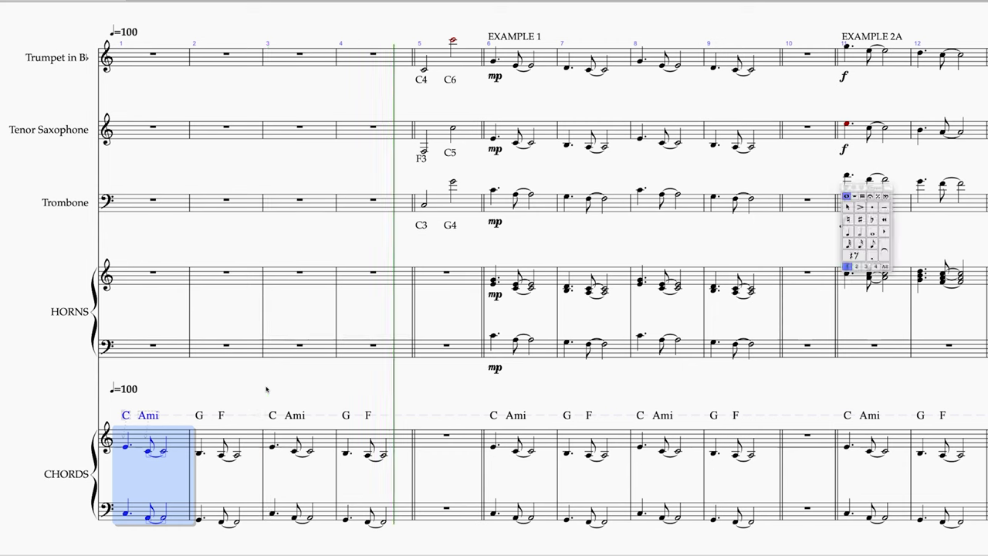
{"action": "key", "text": "Escape"}
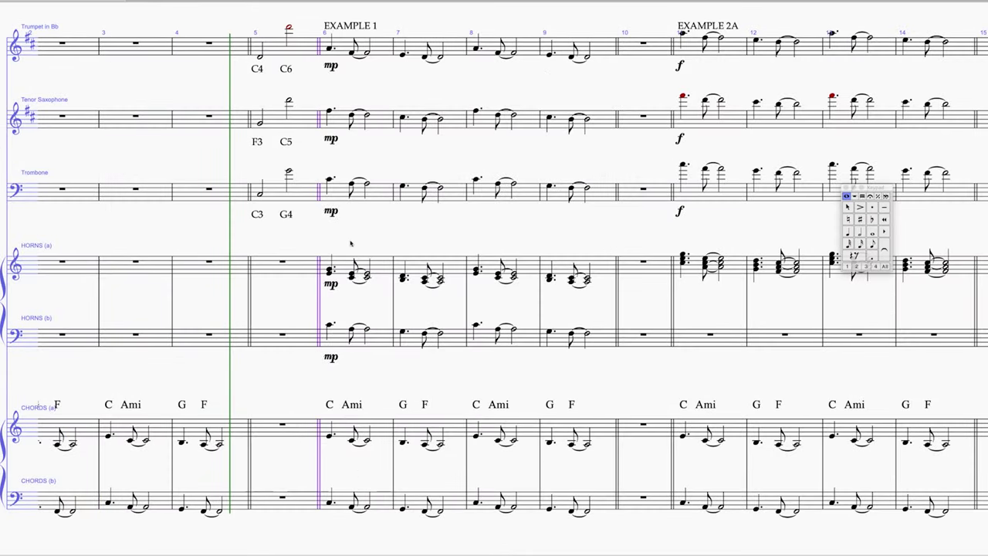
- Play back Example 1 from bar 6, then return playback to its start
{"action": "left_click", "coordinate": [329, 48]}
{"action": "key", "text": "p"}
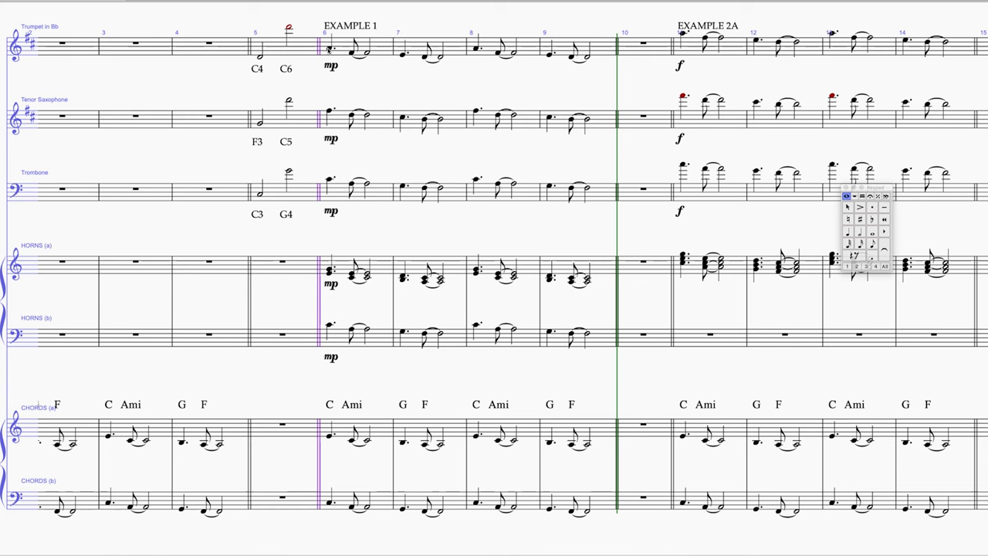
{"action": "key", "text": "p"}
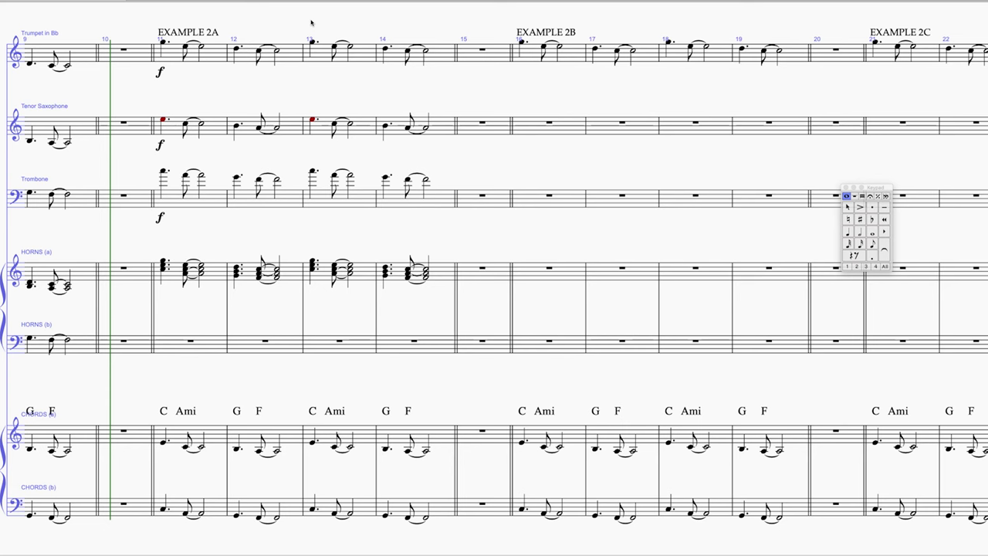
{"action": "scroll", "coordinate": [313, 70], "scroll_direction": "left", "scroll_amount": 3}
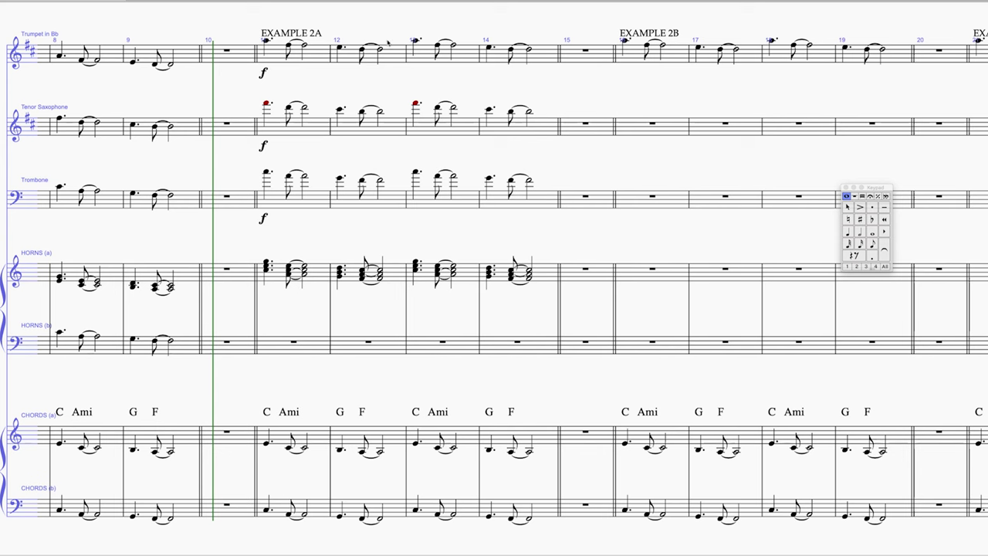
- Play back Example 2A from bar 11 through bar 14
{"action": "left_click", "coordinate": [257, 56]}
{"action": "key", "text": "p"}
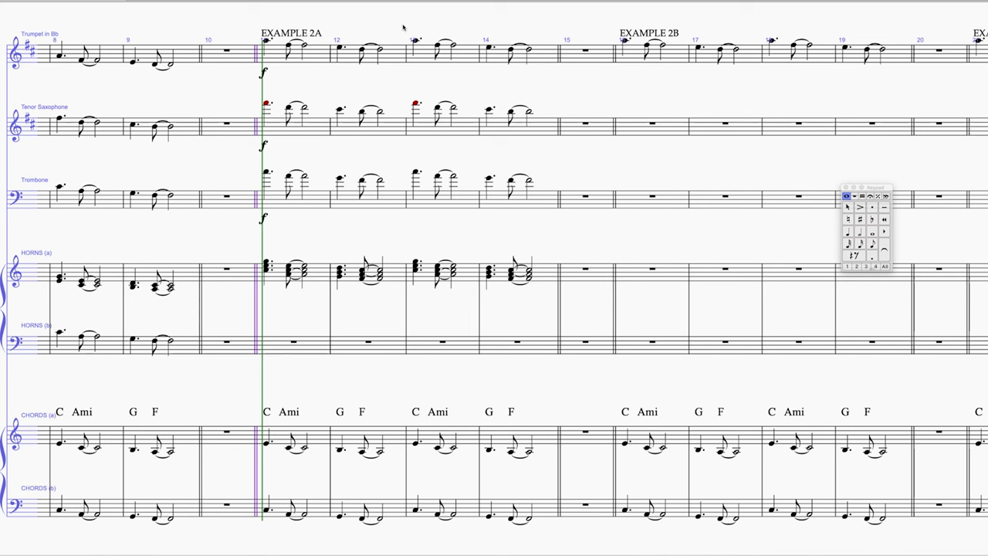
{"action": "key", "text": "space"}
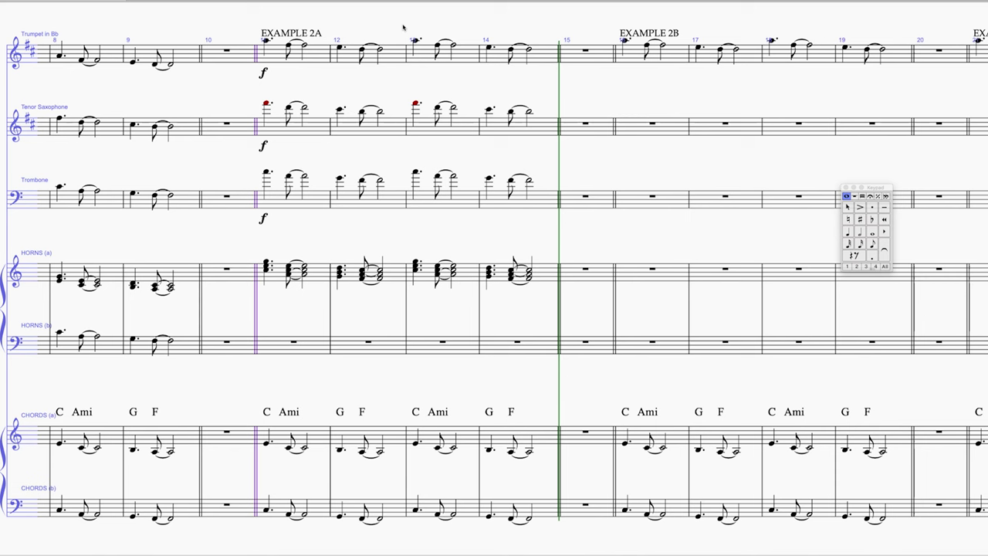
- Switch the score to concert pitch, removing key signatures, and select tenor sax bar 11
{"action": "scroll", "coordinate": [453, 24], "scroll_direction": "right", "scroll_amount": 10}
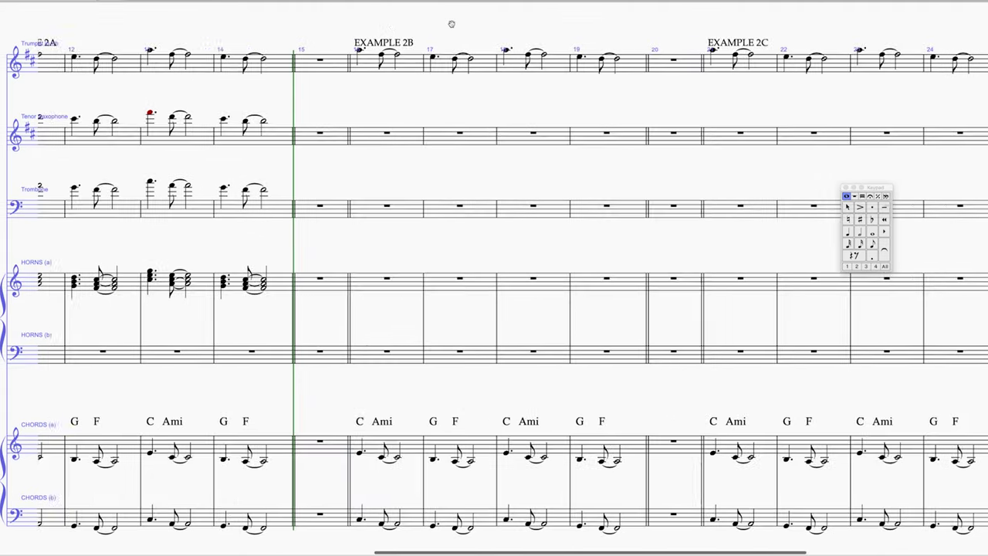
{"action": "scroll", "coordinate": [479, 24], "scroll_direction": "left", "scroll_amount": 2}
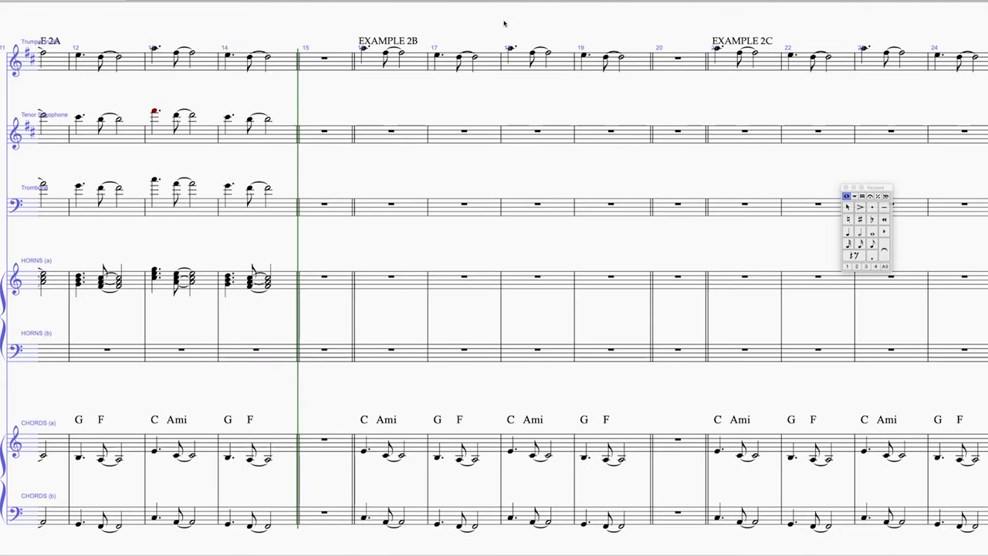
{"action": "scroll", "coordinate": [453, 36], "scroll_direction": "right", "scroll_amount": 7}
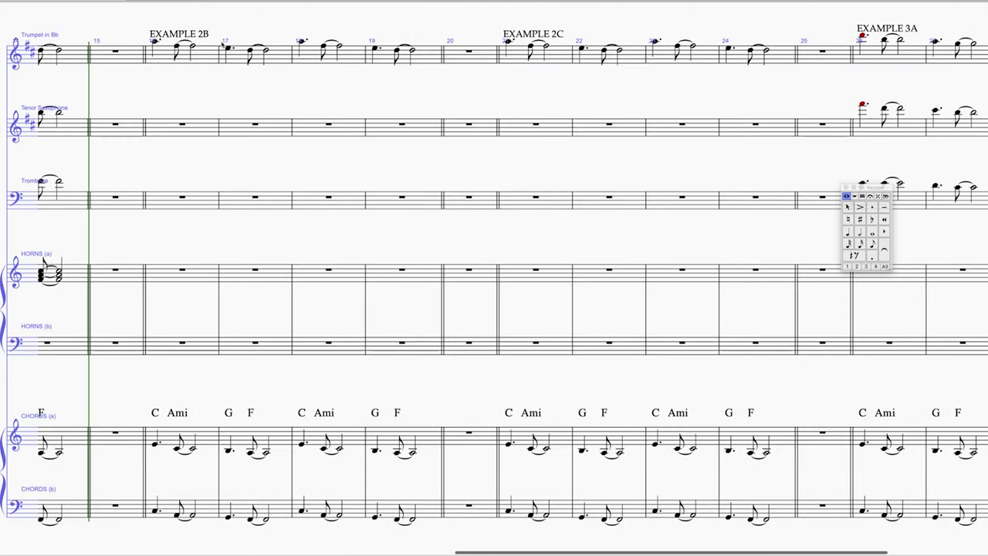
{"action": "scroll", "coordinate": [428, 19], "scroll_direction": "left", "scroll_amount": 10}
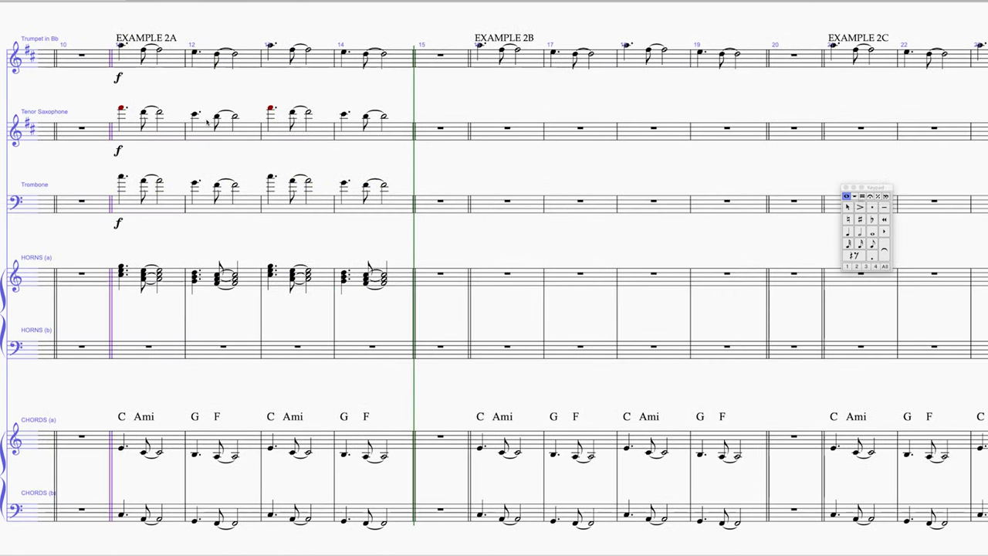
{"action": "key", "text": "ctrl+shift+d"}
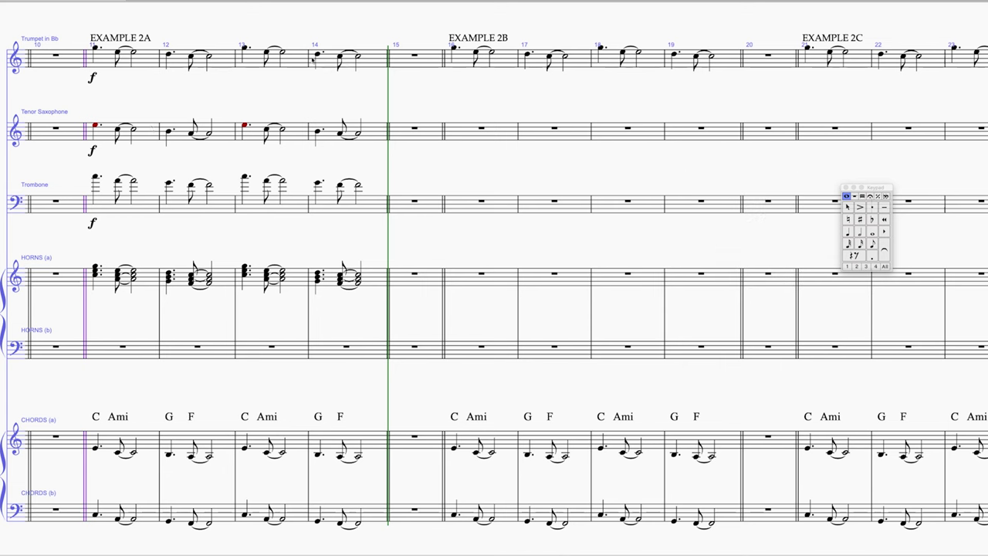
{"action": "left_click", "coordinate": [147, 134]}
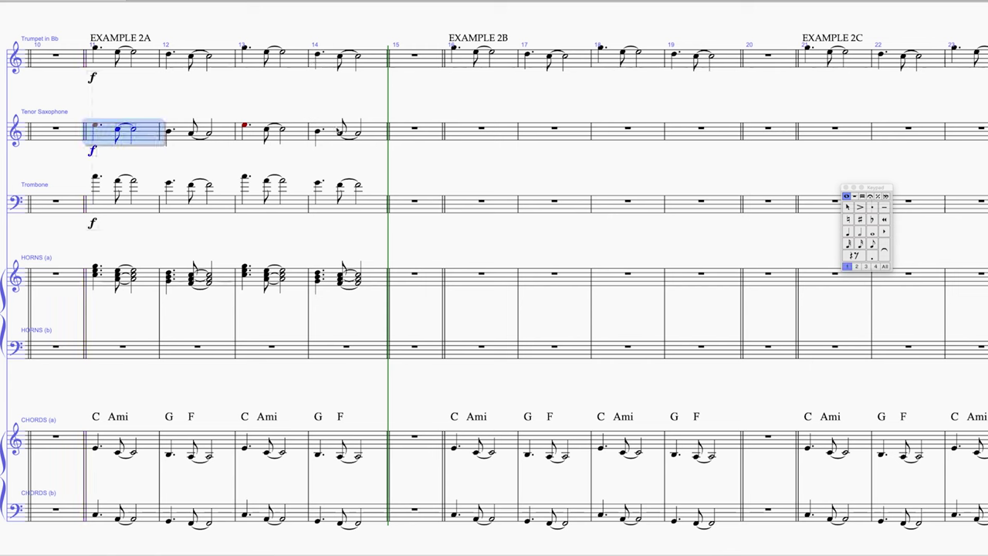
- Copy the trombone's bars 11–14 line into tenor saxophone bars 16–19
{"action": "left_click", "coordinate": [377, 135], "text": "shift"}
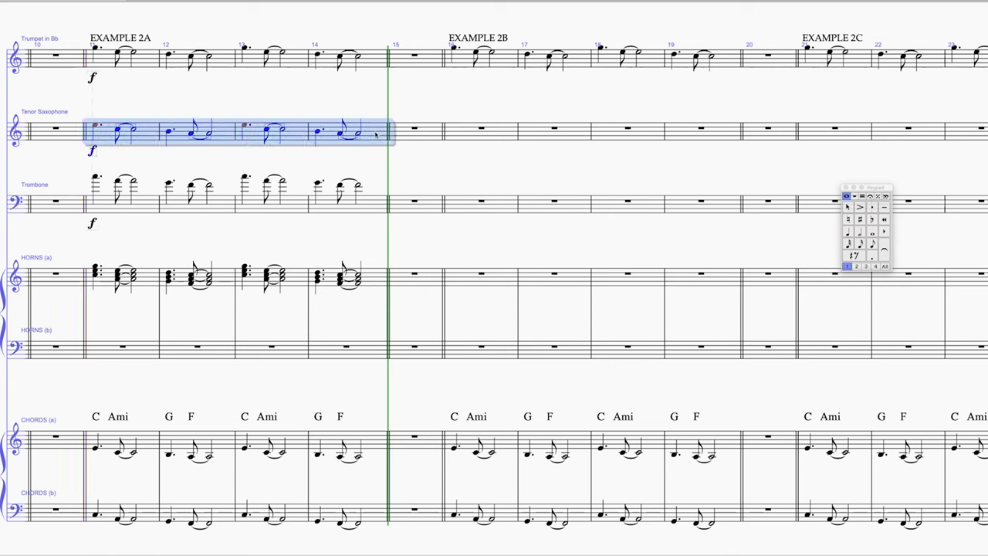
{"action": "left_click", "coordinate": [150, 207]}
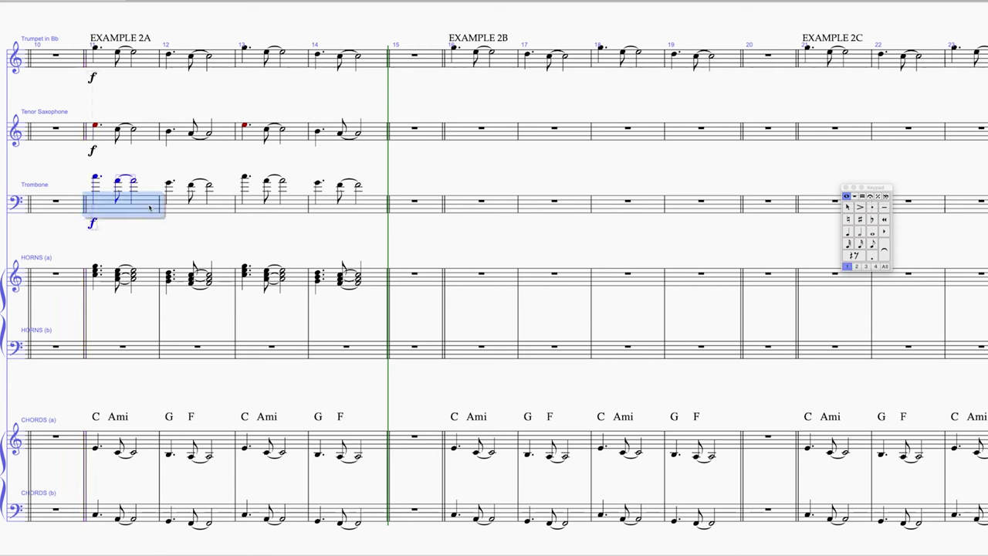
{"action": "left_click", "coordinate": [374, 208], "text": "shift"}
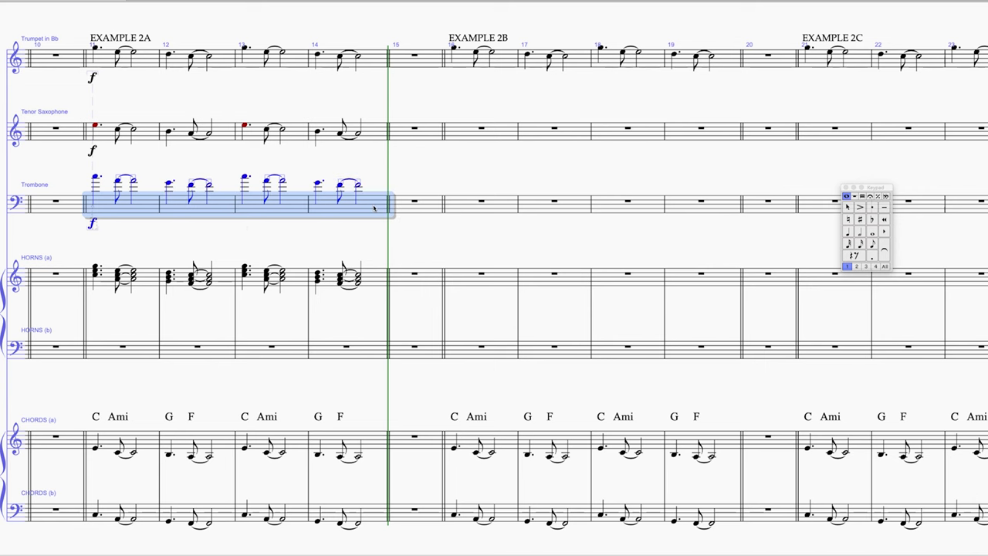
{"action": "left_click", "coordinate": [453, 139], "text": "alt"}
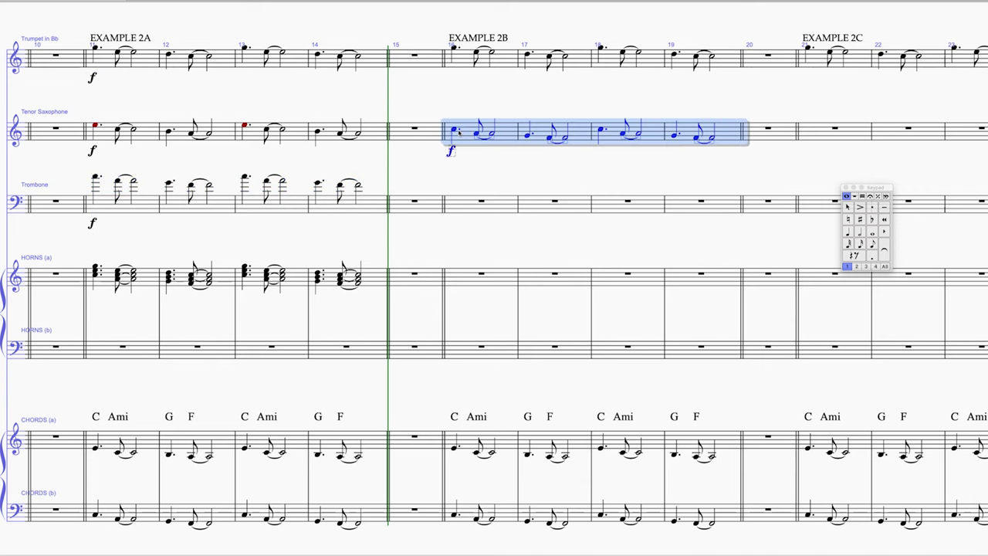
{"action": "scroll", "coordinate": [525, 107], "scroll_direction": "right", "scroll_amount": 5}
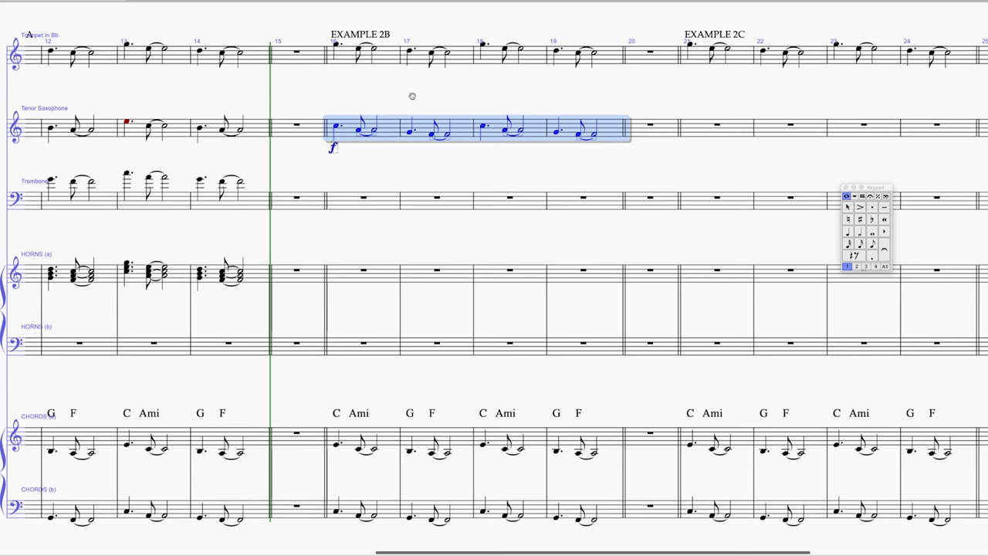
{"action": "left_click", "coordinate": [409, 98]}
{"action": "scroll", "coordinate": [436, 95], "scroll_direction": "left", "scroll_amount": 2}
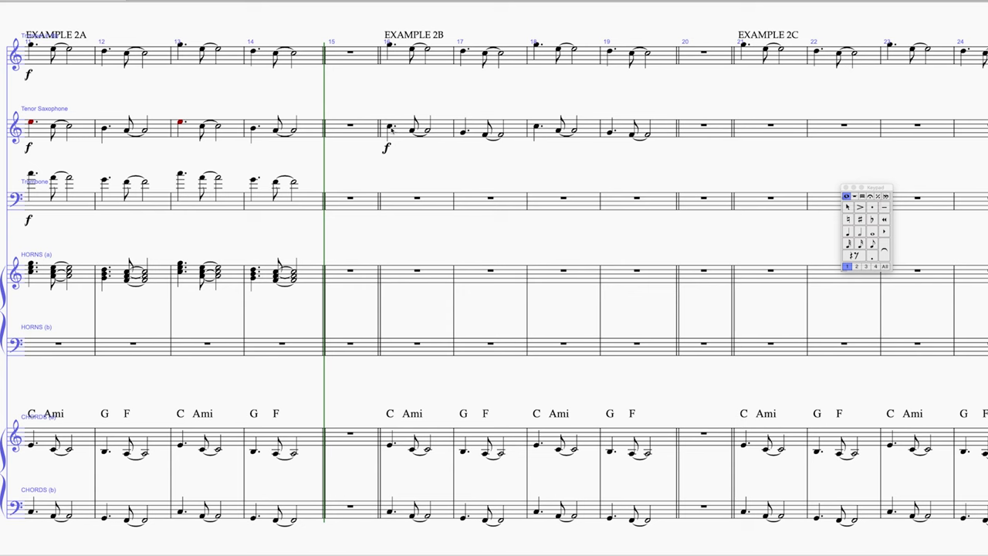
{"action": "scroll", "coordinate": [368, 108], "scroll_direction": "left", "scroll_amount": 3}
- Paste the tenor sax phrase from bars 11–14 into trombone bar 16, lowered an octave
{"action": "left_click", "coordinate": [163, 133]}
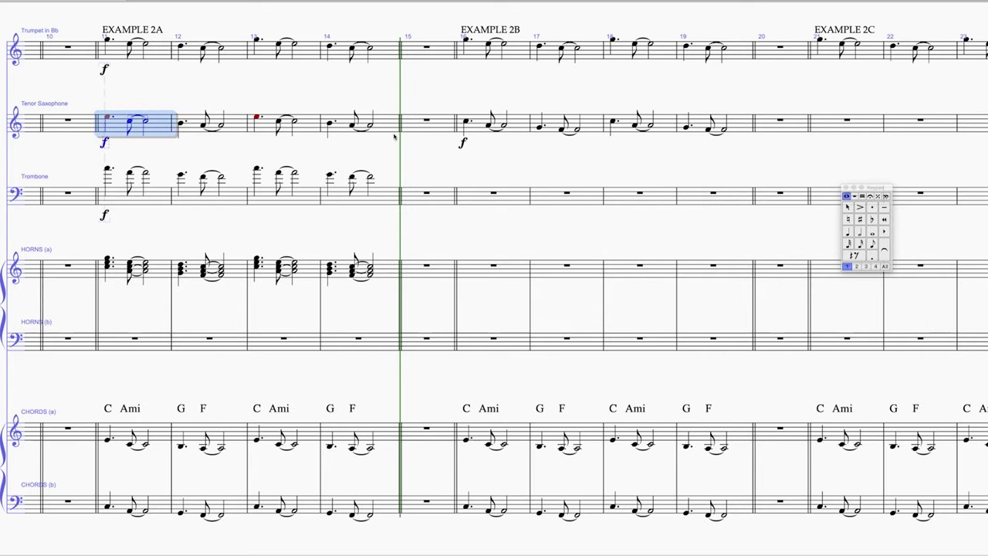
{"action": "left_click", "coordinate": [392, 139], "text": "shift"}
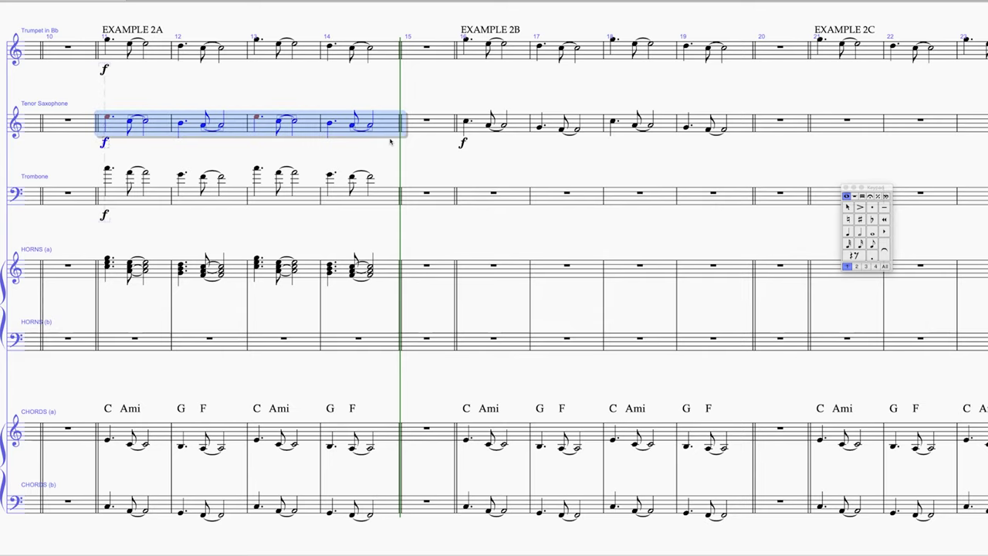
{"action": "left_click", "coordinate": [474, 199]}
{"action": "key", "text": "ctrl+v"}
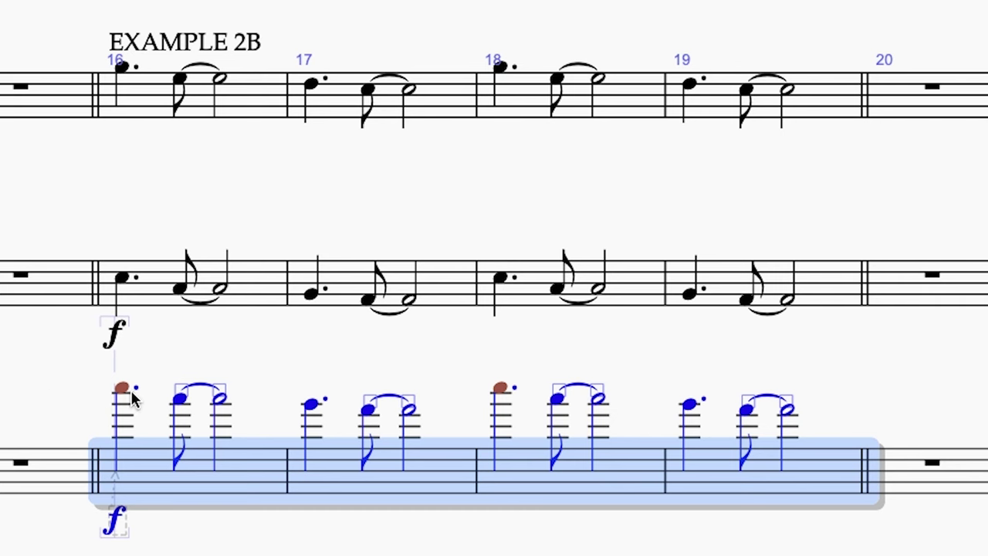
{"action": "key", "text": "ctrl+Down"}
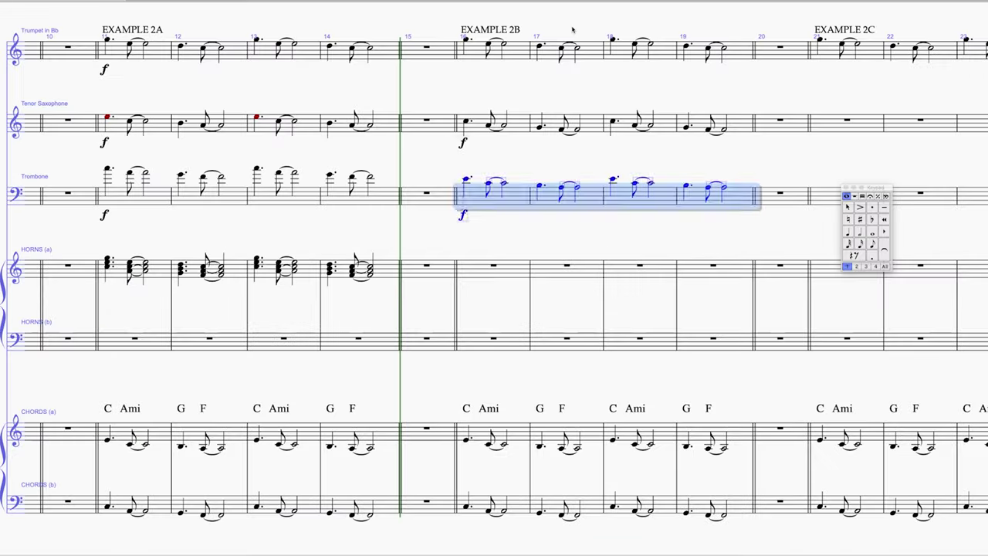
{"action": "key", "text": "Escape"}
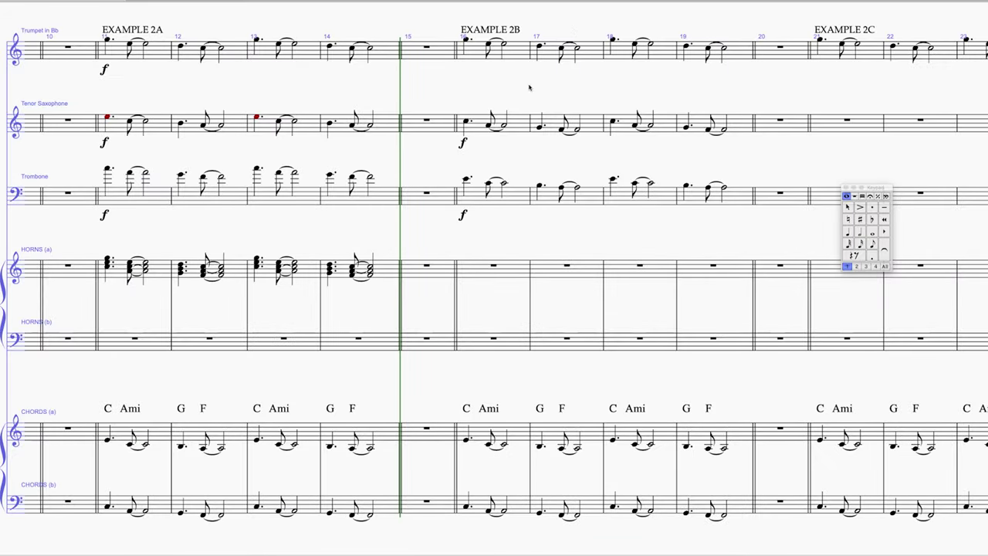
{"action": "left_click", "coordinate": [524, 52]}
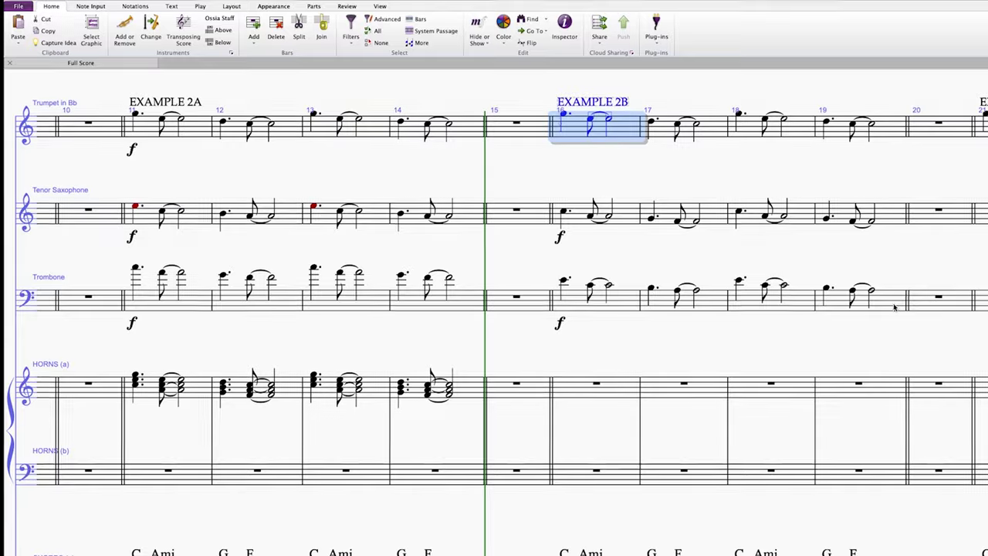
- Reduce trumpet, tenor sax and trombone bars 16–19 onto the HORNS staff as chords
{"action": "left_click", "coordinate": [893, 307], "text": "shift"}
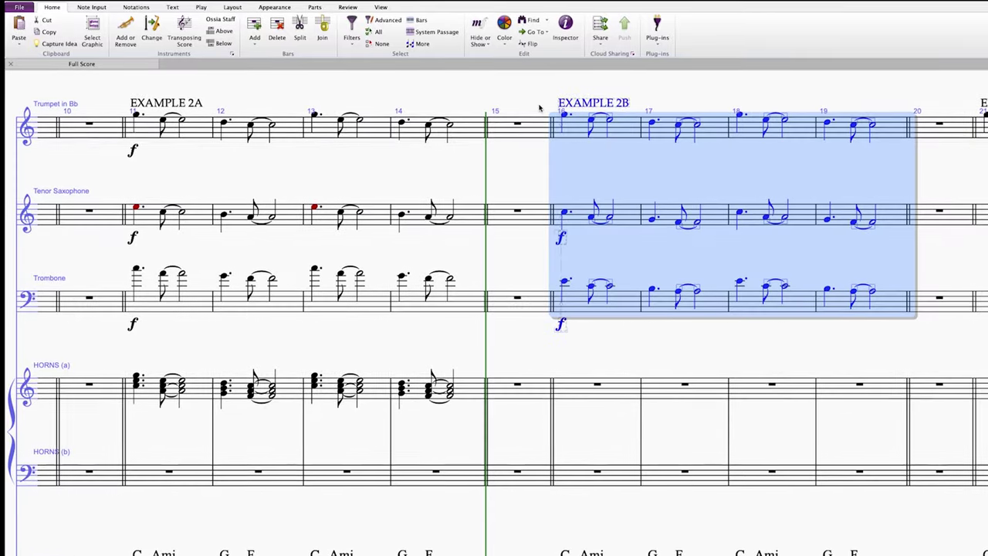
{"action": "left_click", "coordinate": [95, 10]}
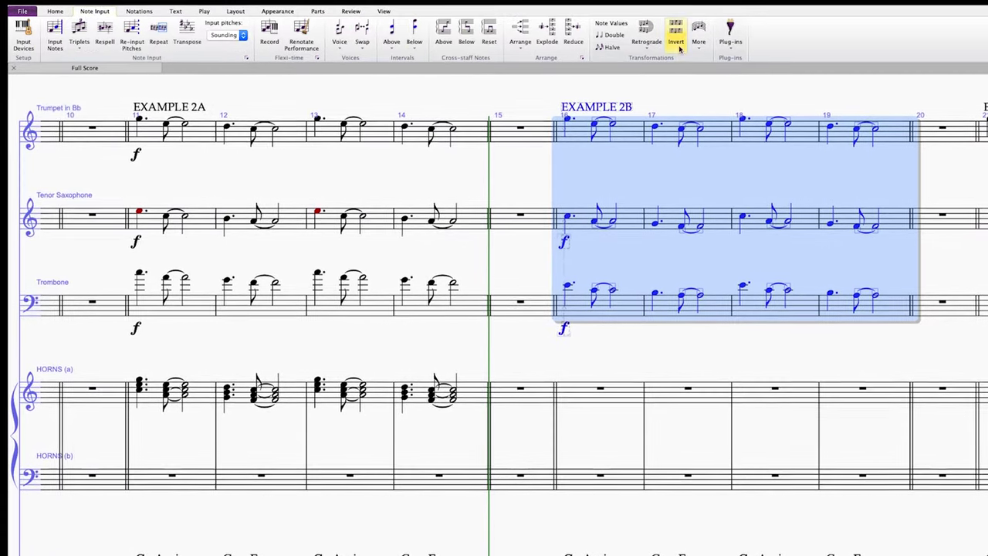
{"action": "left_click", "coordinate": [571, 29]}
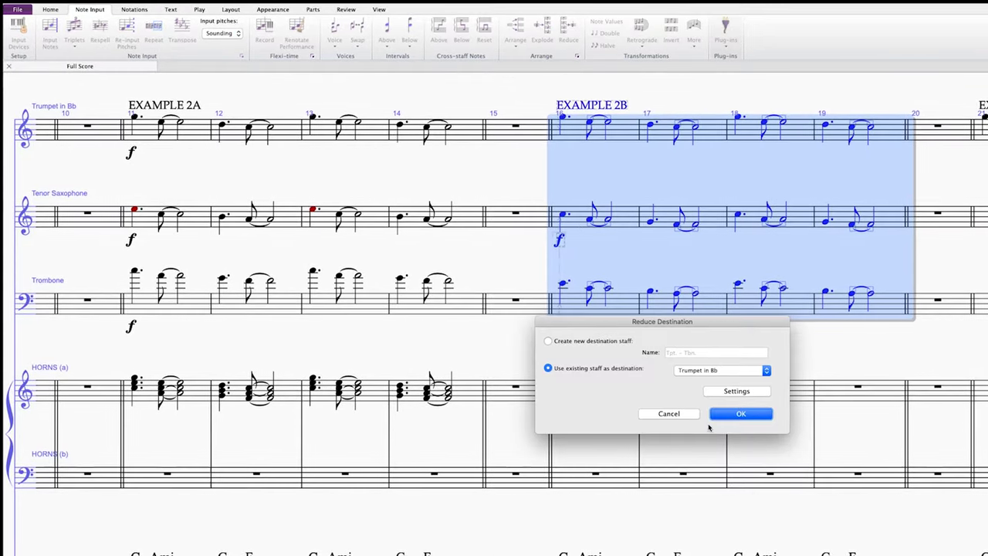
{"action": "left_click", "coordinate": [717, 369]}
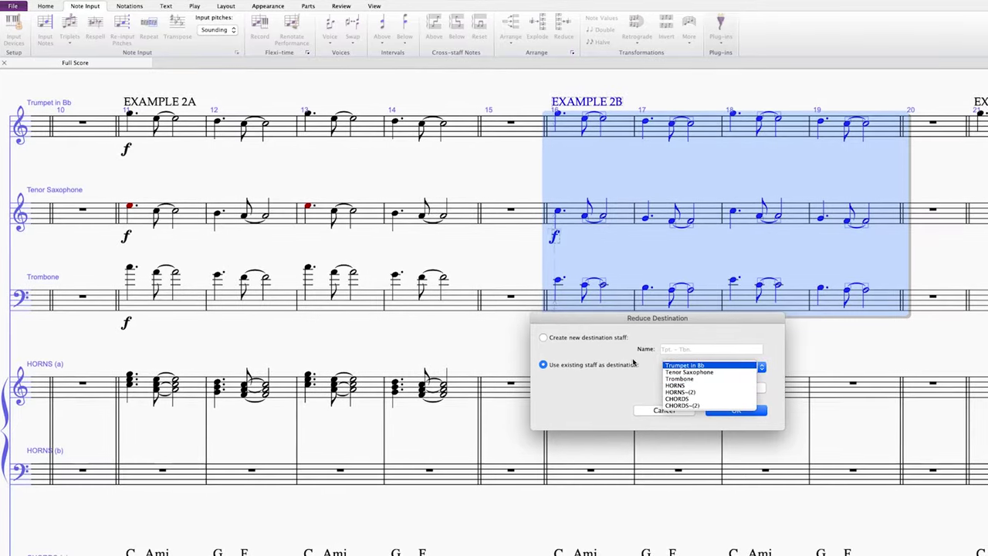
{"action": "left_click", "coordinate": [697, 384]}
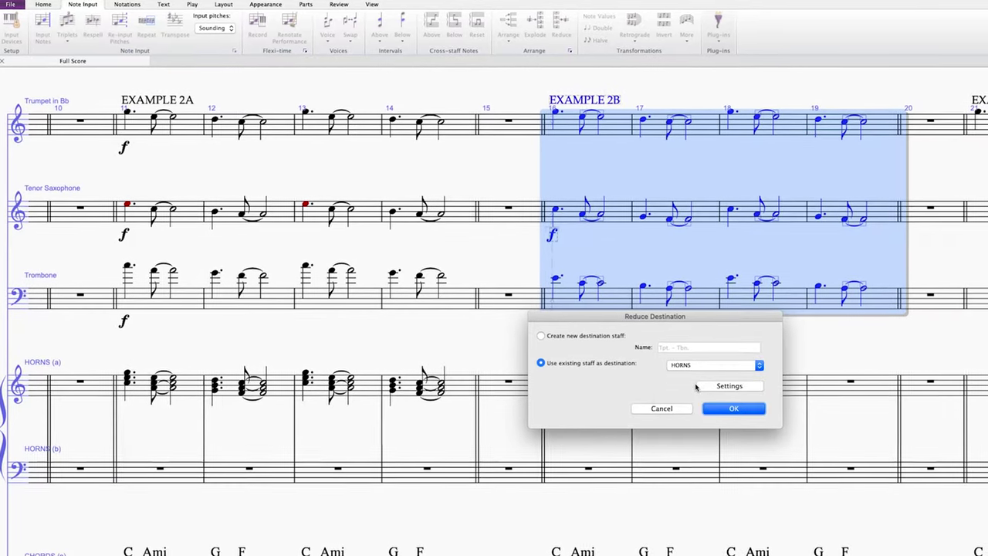
{"action": "left_click", "coordinate": [733, 408]}
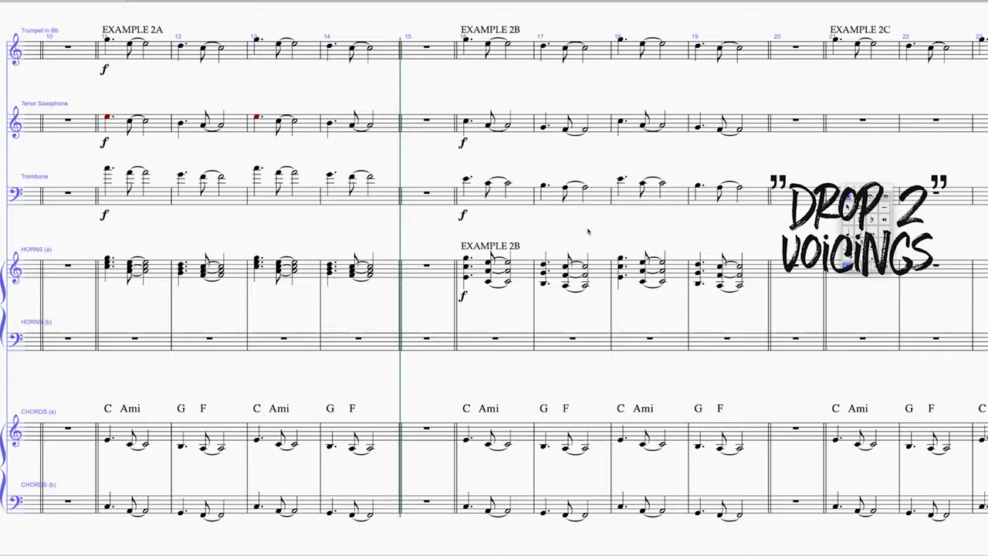
{"action": "scroll", "coordinate": [589, 230], "scroll_direction": "right", "scroll_amount": 3}
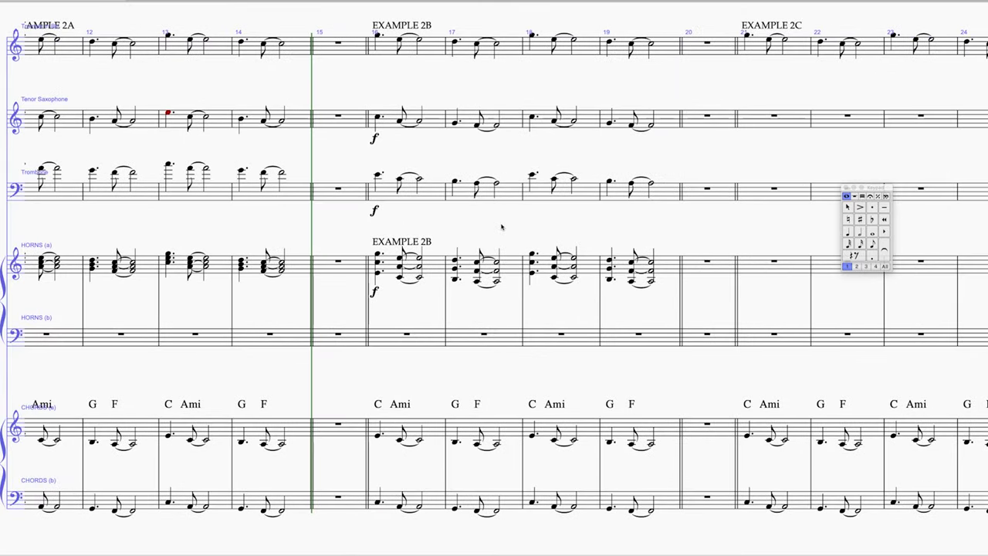
{"action": "left_click", "coordinate": [367, 48]}
{"action": "key", "text": "p"}
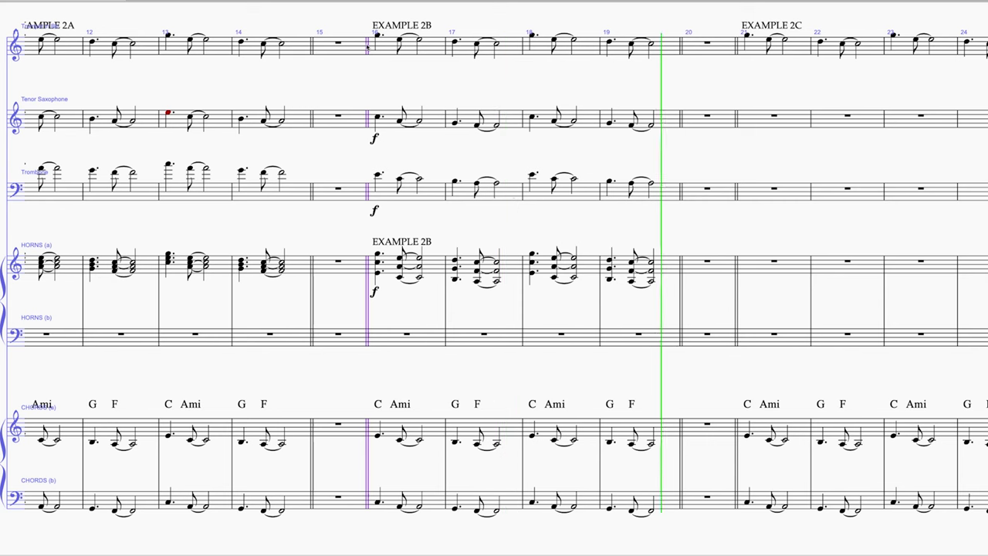
{"action": "key", "text": "space"}
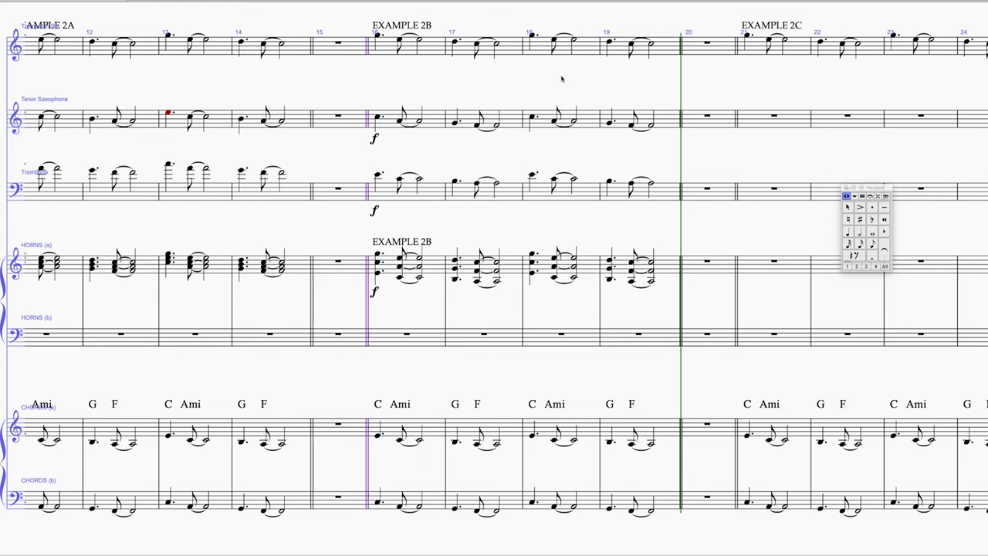
{"action": "scroll", "coordinate": [562, 78], "scroll_direction": "right", "scroll_amount": 10}
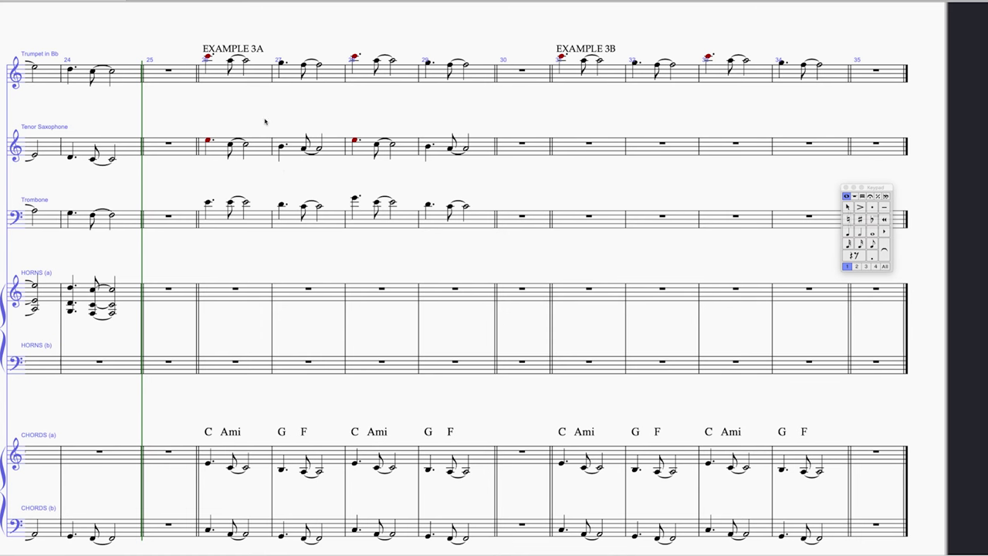
- Scroll the score to bring Examples 3A and 3B, bars 24–35, into view
{"action": "scroll", "coordinate": [308, 119], "scroll_direction": "down", "scroll_amount": 2}
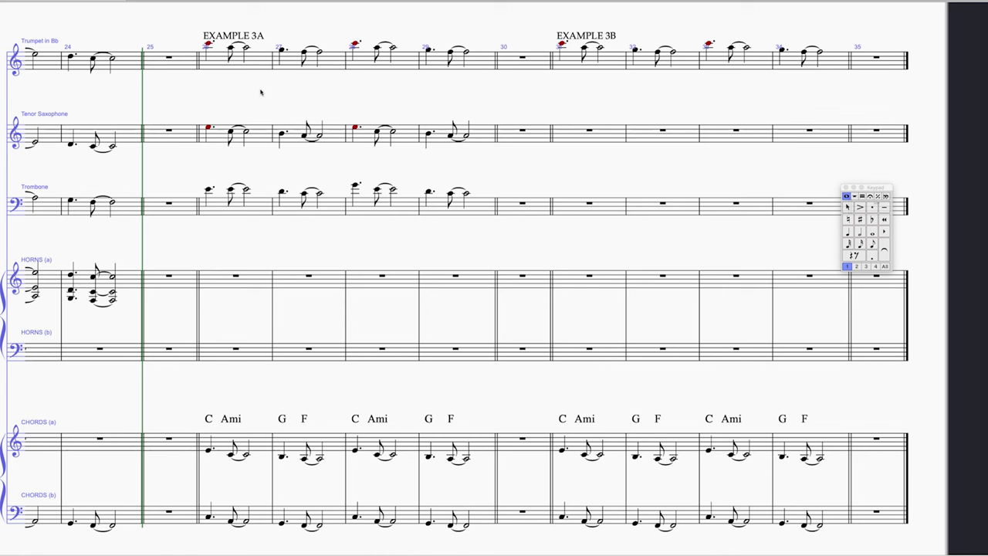
- Reduce trumpet, tenor sax and trombone bars 26–29 onto the Horns staff, then deselect
{"action": "left_click", "coordinate": [266, 64]}
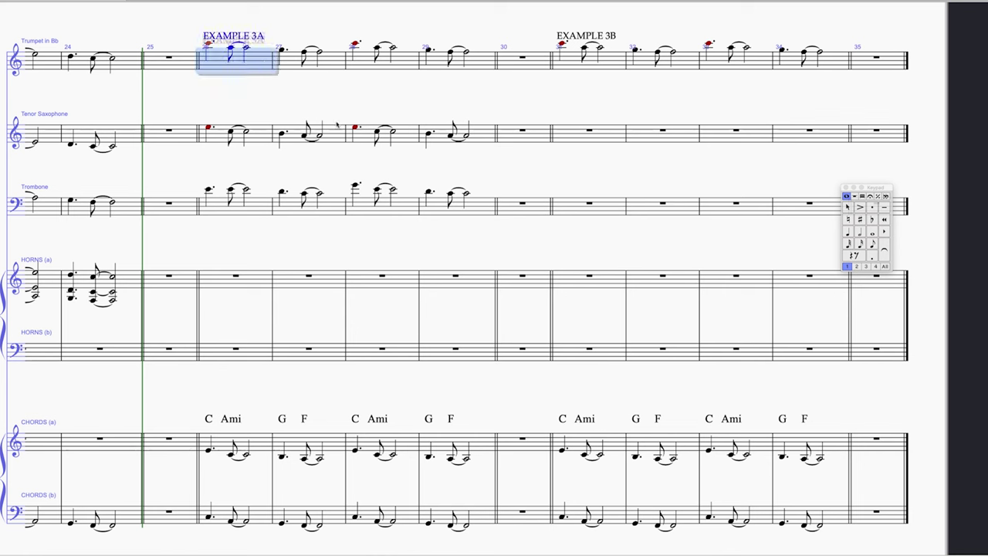
{"action": "left_click", "coordinate": [485, 208], "text": "shift"}
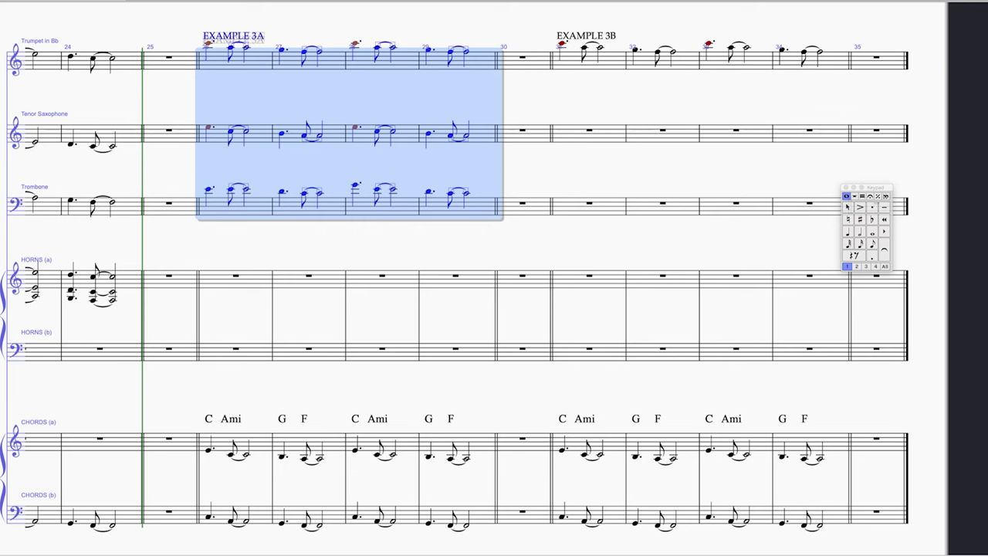
{"action": "left_click", "coordinate": [626, 291]}
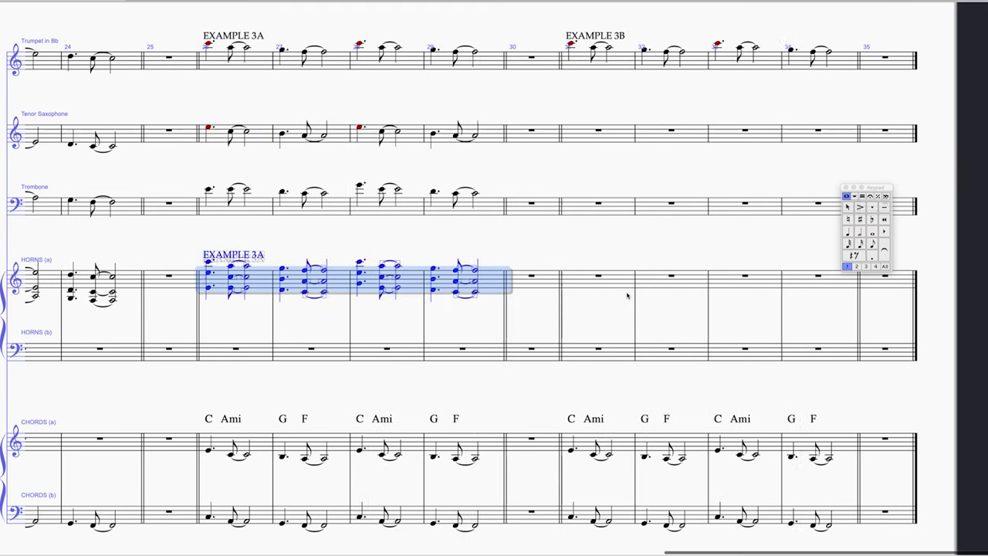
{"action": "left_click", "coordinate": [523, 257]}
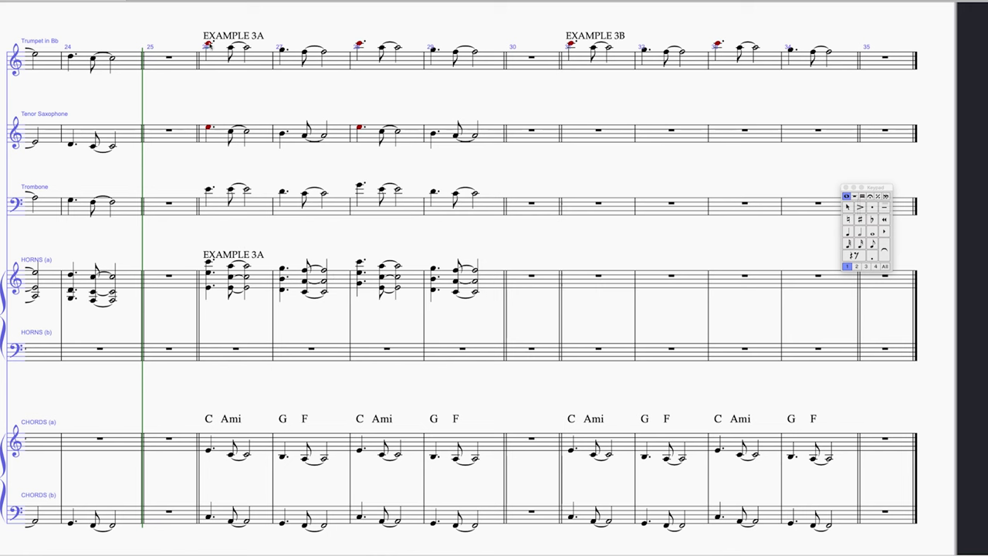
- Play back Example 3A's horn reduction, then scroll on toward Example 3B's empty bars
{"action": "key", "text": "p"}
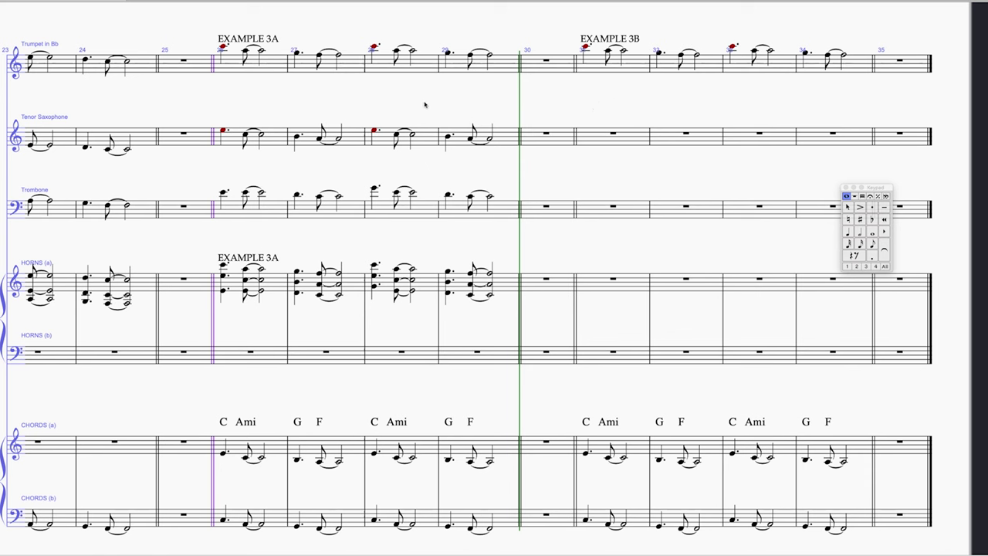
{"action": "key", "text": "Escape"}
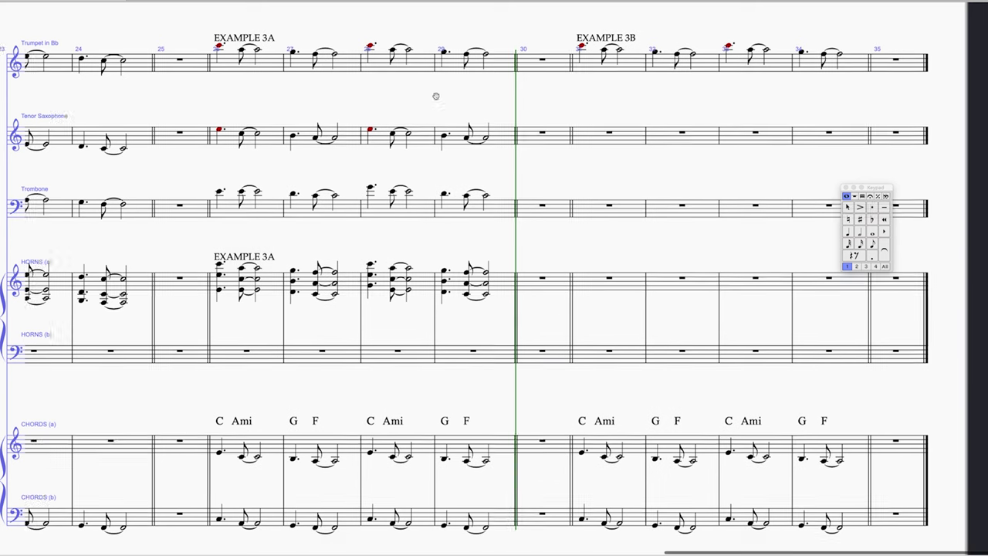
{"action": "scroll", "coordinate": [432, 96], "scroll_direction": "right", "scroll_amount": 3}
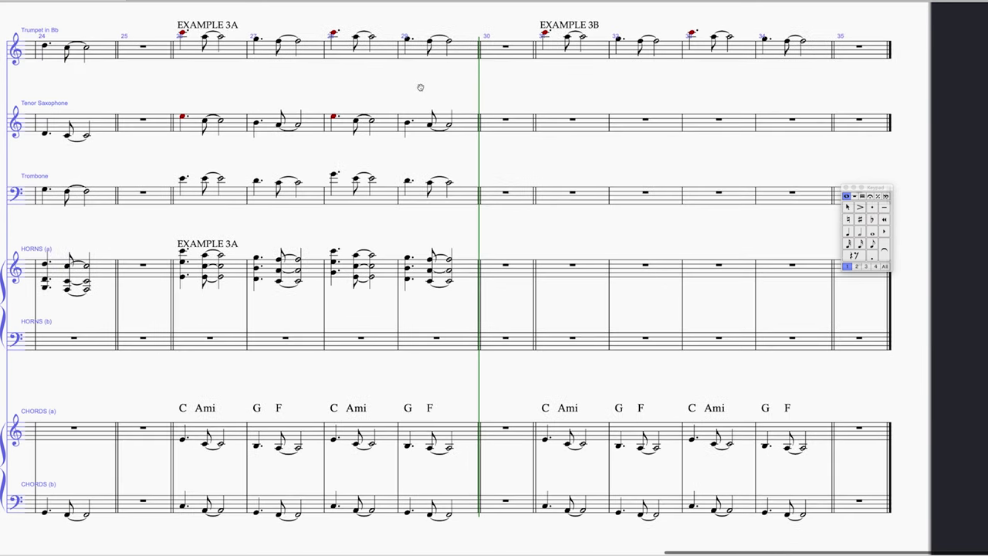
- Copy trombone bars 26–29 and paste them into trombone bars 31–34
{"action": "left_click", "coordinate": [237, 198]}
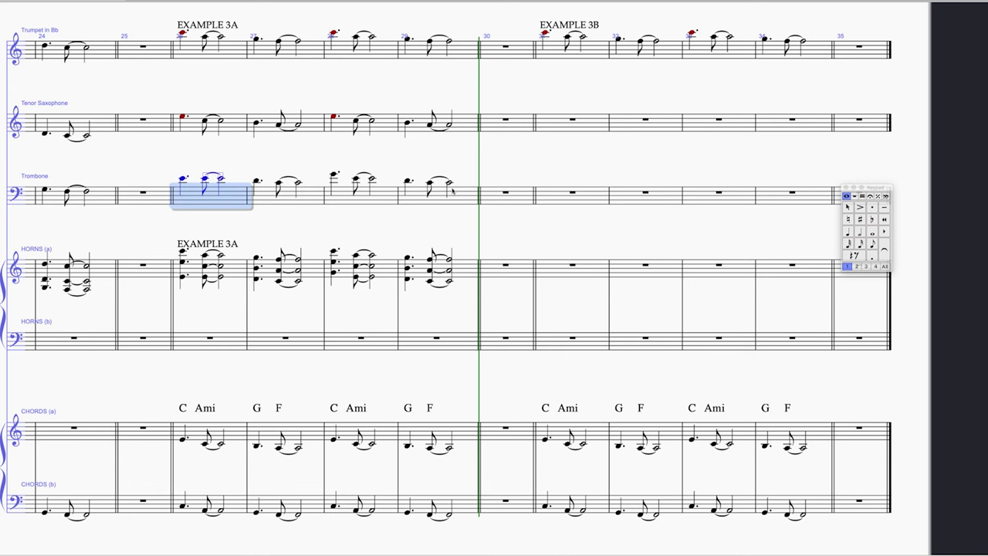
{"action": "left_click", "coordinate": [471, 211], "text": "shift"}
{"action": "key", "text": "ctrl+c"}
{"action": "left_click", "coordinate": [574, 198]}
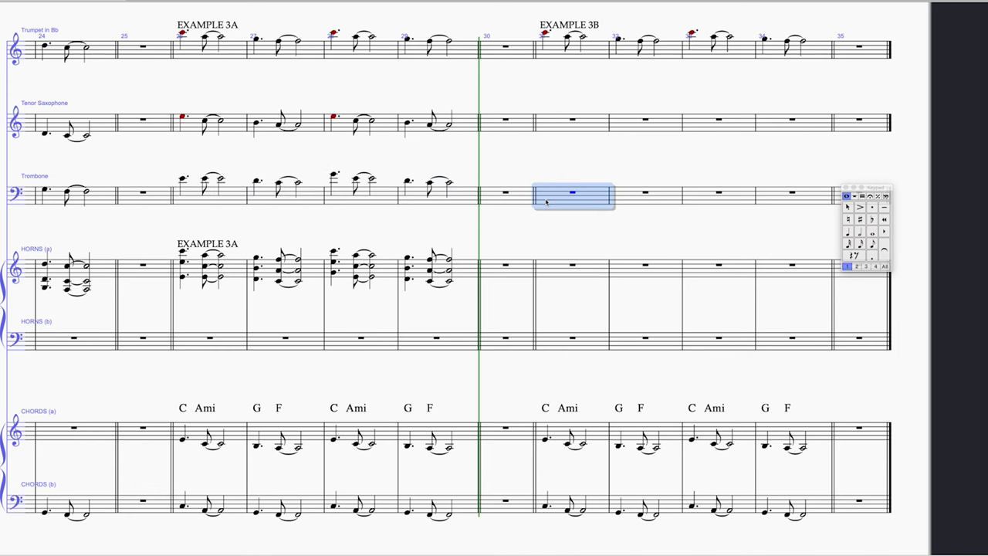
{"action": "key", "text": "ctrl+v"}
{"action": "left_click_drag", "start_coordinate": [631, 157], "coordinate": [541, 180]}
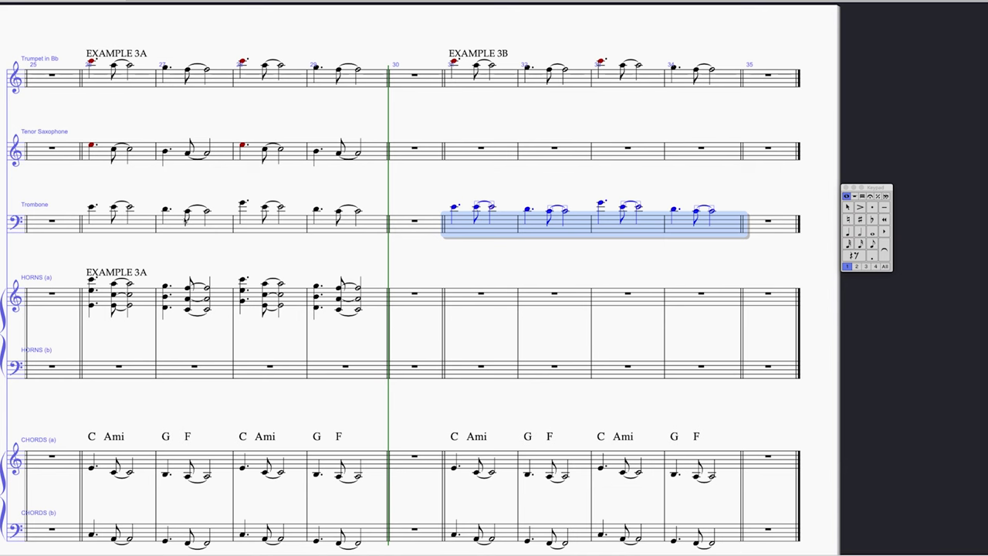
{"action": "left_click_drag", "start_coordinate": [91, 206], "coordinate": [139, 212]}
{"action": "left_click", "coordinate": [139, 211]}
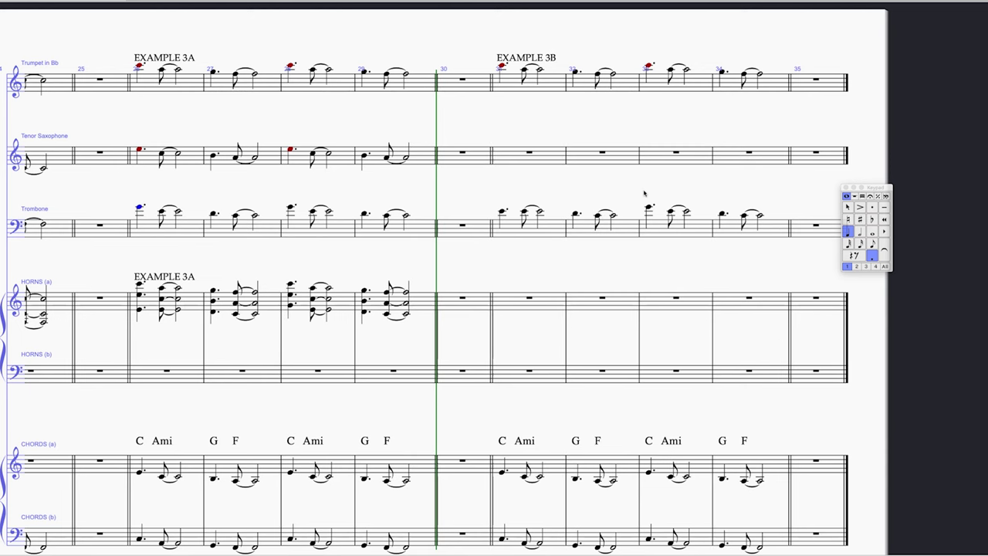
{"action": "mouse_move", "coordinate": [644, 193]}
{"action": "left_mouse_down"}
{"action": "mouse_move", "coordinate": [526, 192]}
{"action": "mouse_move", "coordinate": [640, 198]}
{"action": "left_mouse_up"}
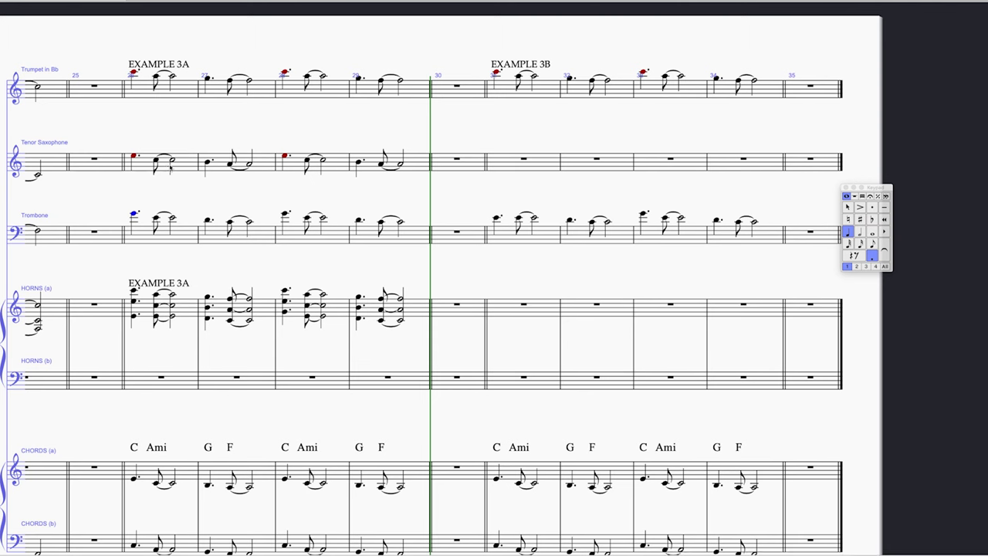
- Copy the trombone's bars 31–34 line into tenor saxophone bars 31–34
{"action": "left_click", "coordinate": [190, 166]}
{"action": "left_click_drag", "start_coordinate": [537, 194], "coordinate": [480, 188]}
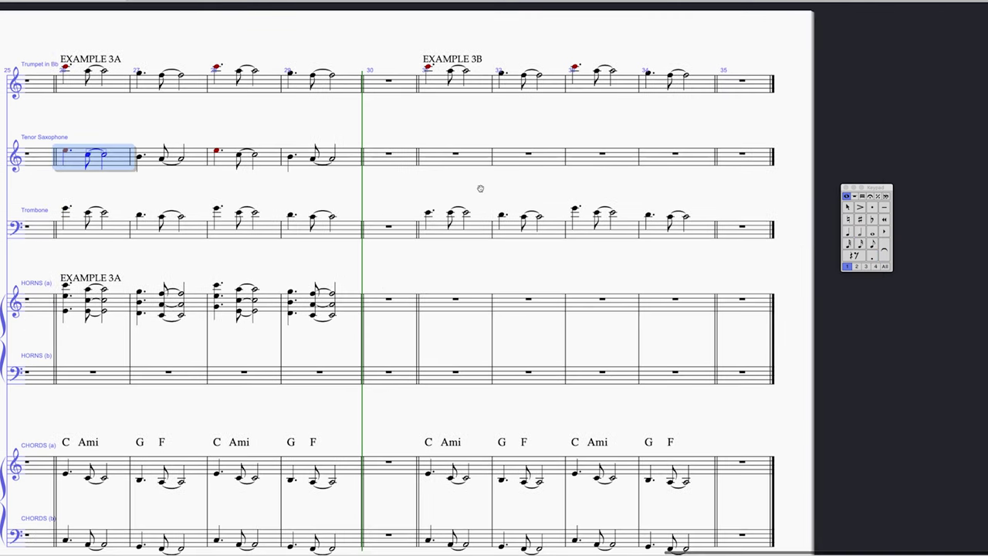
{"action": "left_click", "coordinate": [428, 209]}
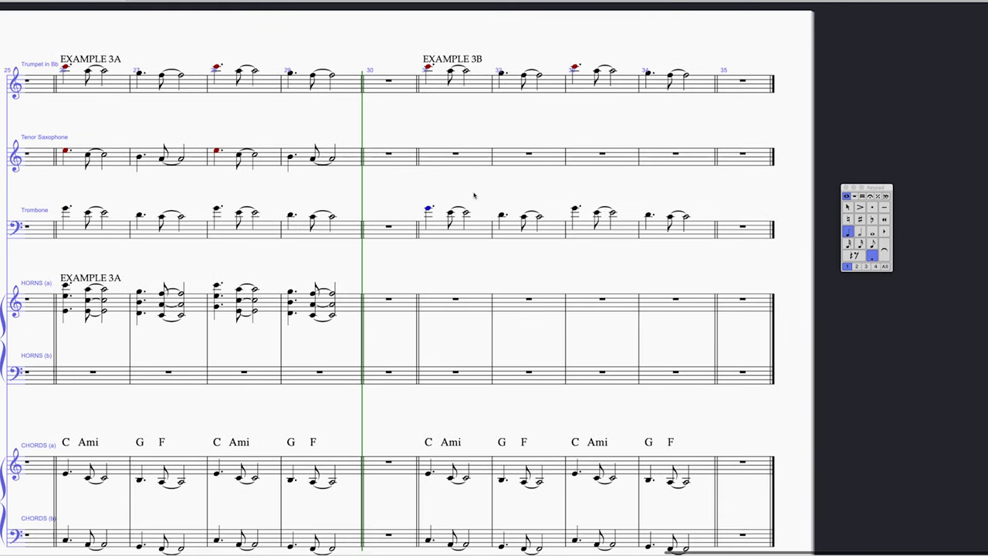
{"action": "left_click", "coordinate": [485, 231]}
{"action": "left_click", "coordinate": [693, 235], "text": "shift"}
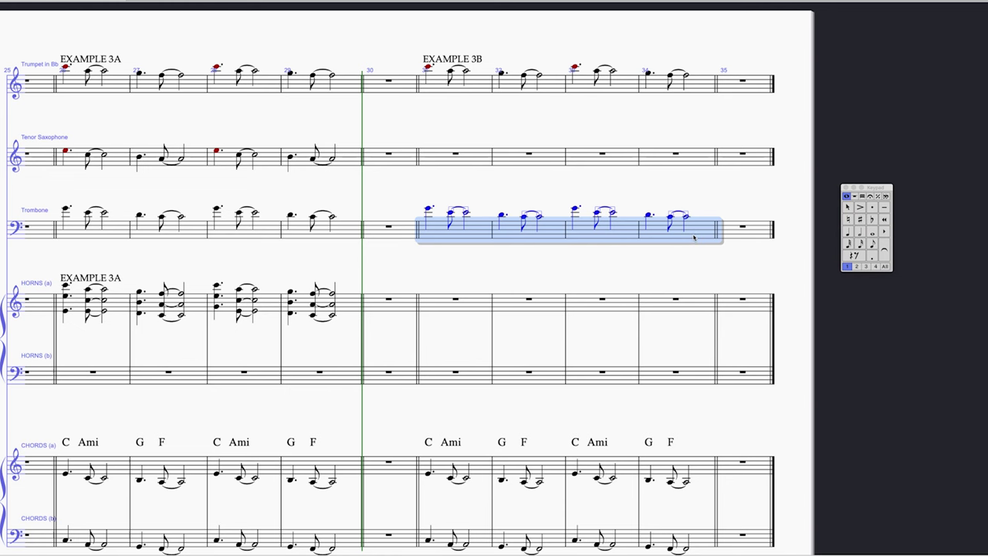
{"action": "left_click", "coordinate": [472, 159], "text": "alt"}
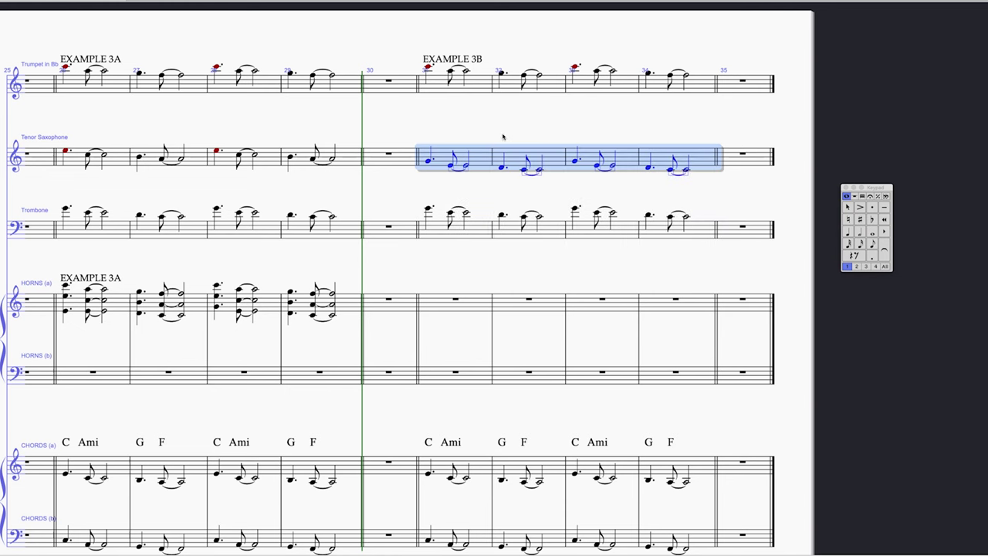
{"action": "scroll", "coordinate": [437, 134], "scroll_direction": "right", "scroll_amount": 3}
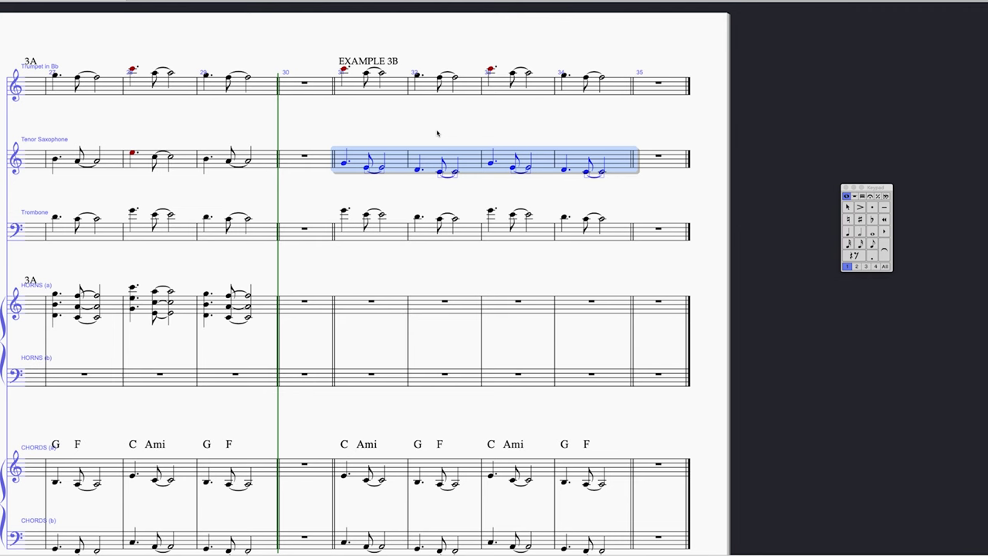
{"action": "scroll", "coordinate": [440, 129], "scroll_direction": "left", "scroll_amount": 3}
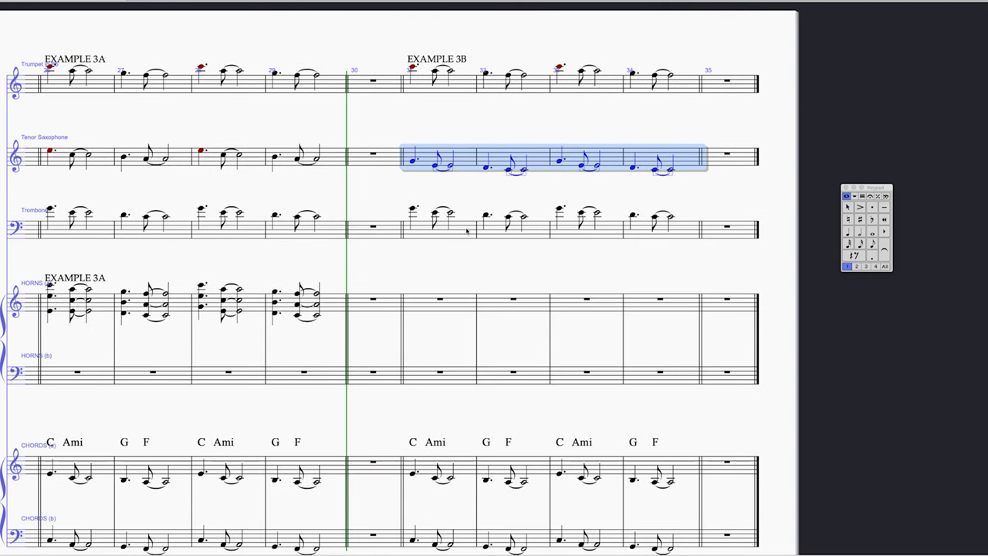
{"action": "scroll", "coordinate": [468, 232], "scroll_direction": "left", "scroll_amount": 2}
{"action": "scroll", "coordinate": [529, 206], "scroll_direction": "left", "scroll_amount": 1}
- Copy tenor sax bars 26–29 into trombone bars 31–34 and drop them an octave
{"action": "left_click", "coordinate": [169, 162]}
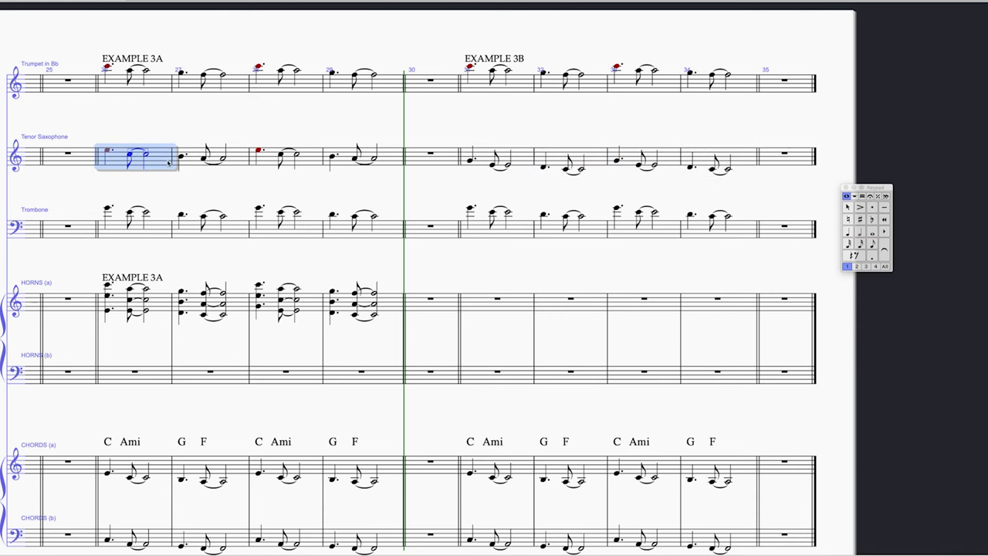
{"action": "left_click", "coordinate": [391, 158], "text": "shift"}
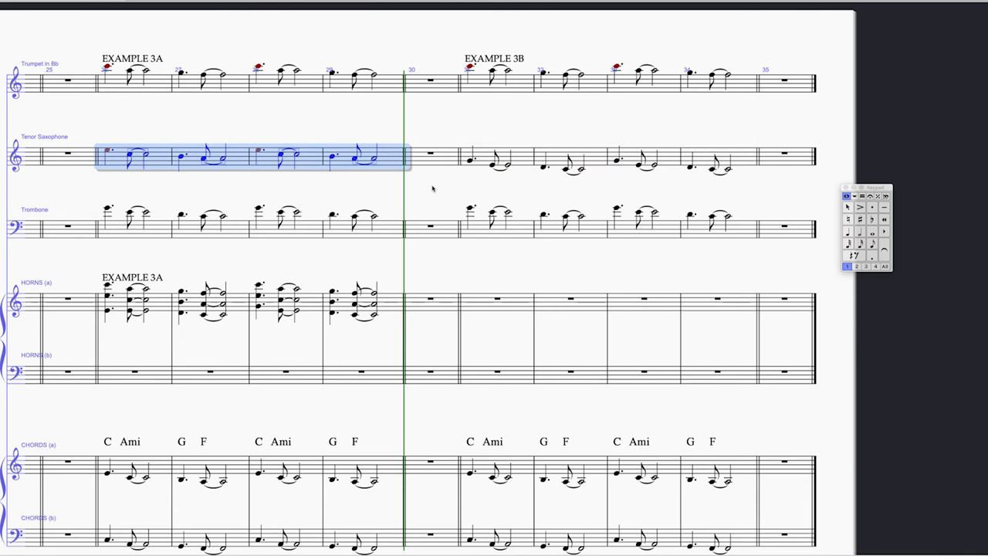
{"action": "left_click", "coordinate": [526, 207], "text": "alt"}
{"action": "key", "text": "super+Down"}
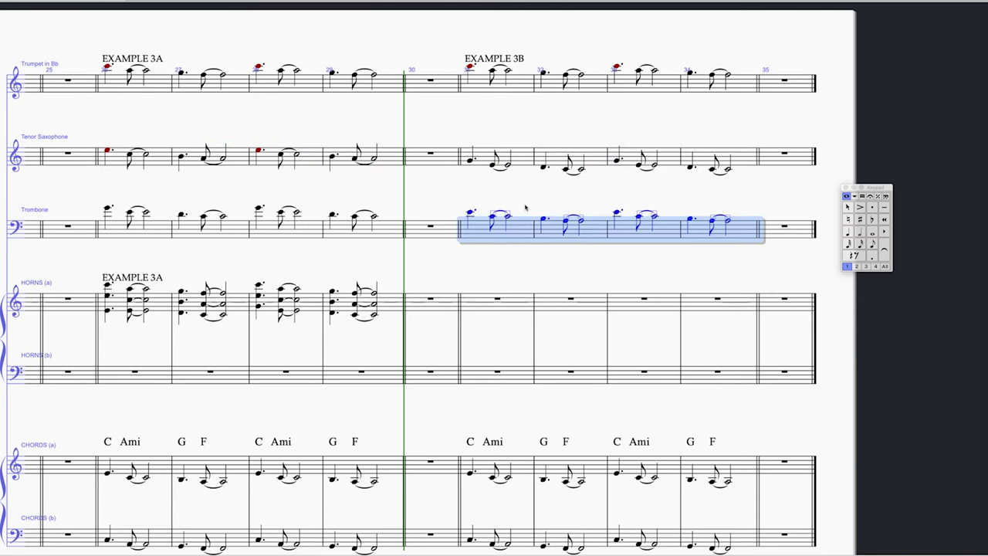
- Reduce Example 3B's trumpet, tenor sax and trombone bars 31–34 onto the existing Horns staff
{"action": "left_click_drag", "start_coordinate": [512, 204], "coordinate": [317, 214]}
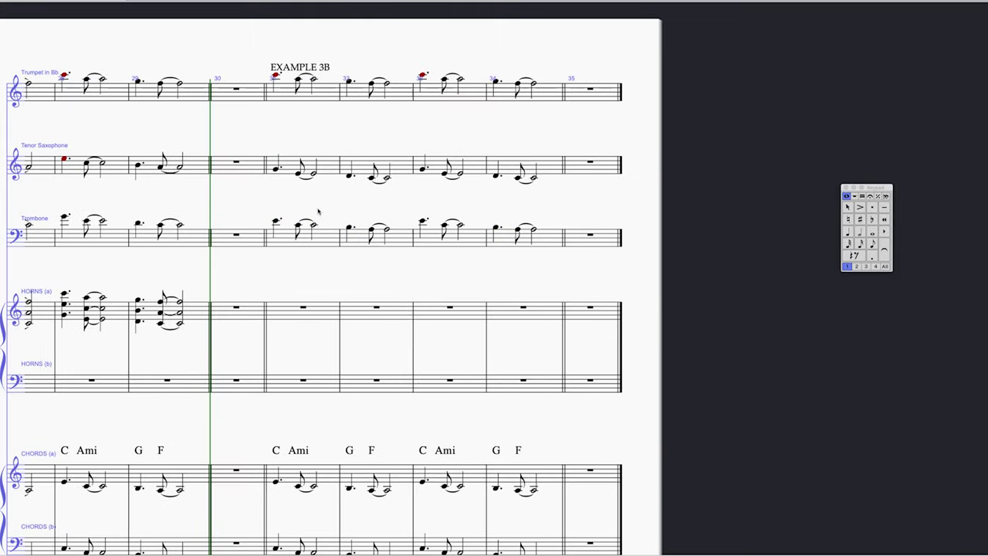
{"action": "left_click_drag", "start_coordinate": [265, 65], "coordinate": [548, 255]}
{"action": "left_click", "coordinate": [493, 4]}
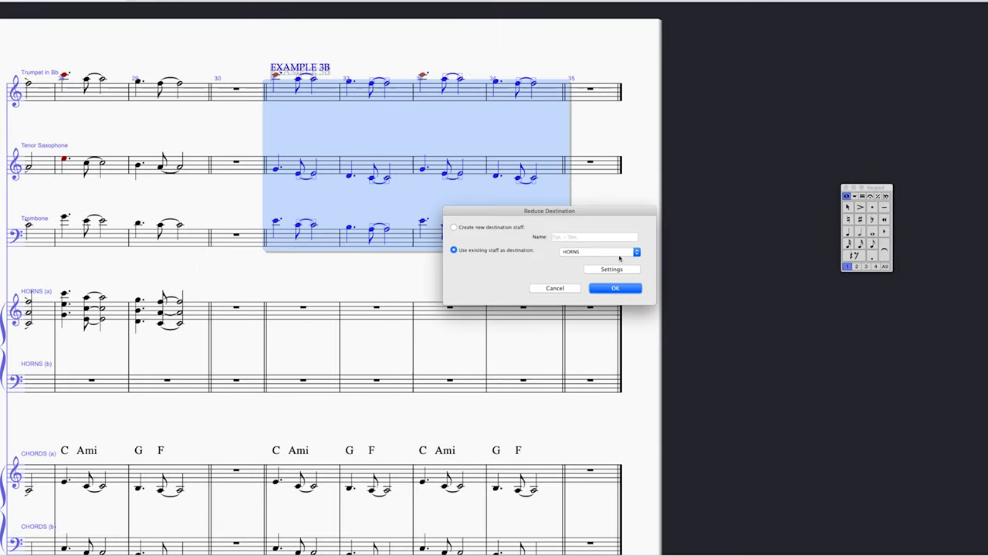
{"action": "left_click", "coordinate": [615, 288]}
{"action": "left_click", "coordinate": [545, 266]}
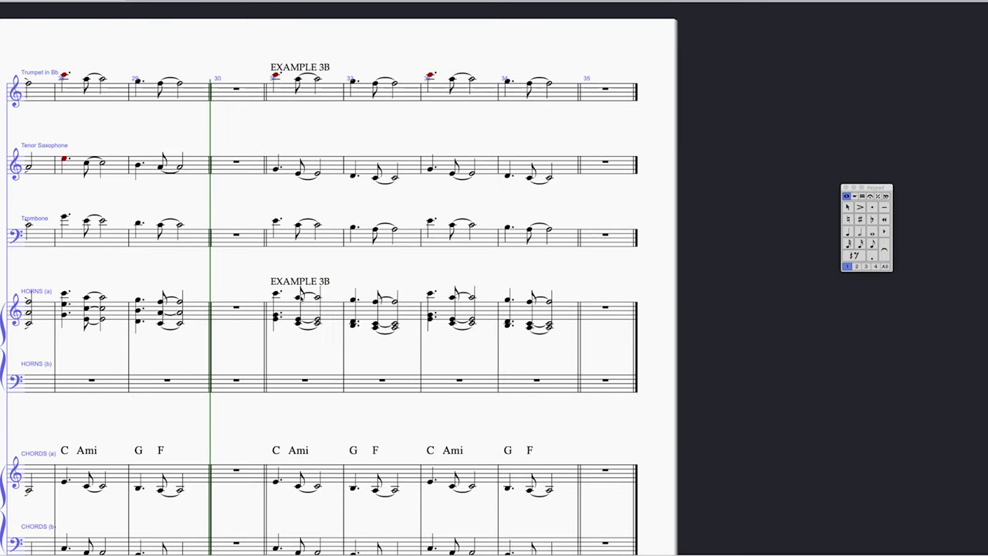
{"action": "left_click_drag", "start_coordinate": [517, 213], "coordinate": [431, 212]}
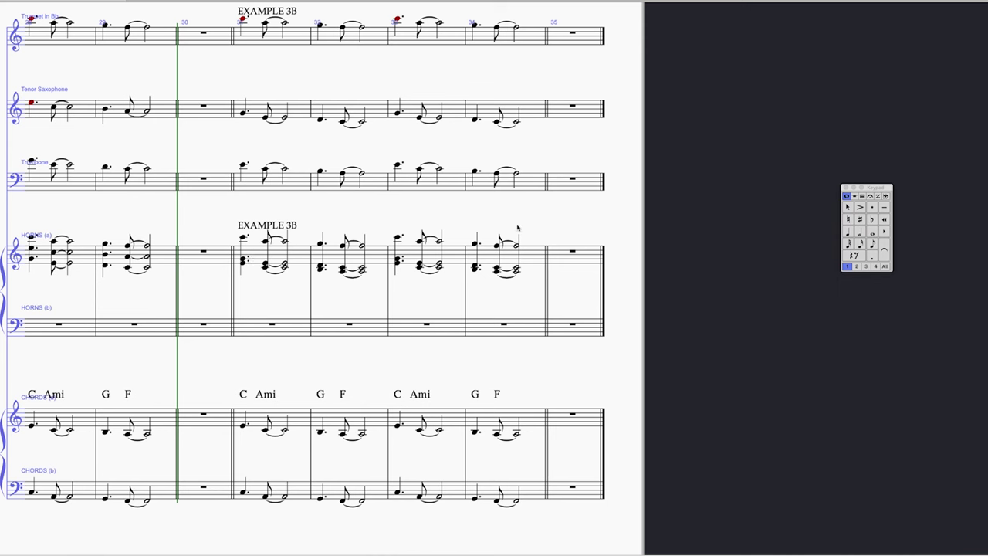
{"action": "scroll", "coordinate": [517, 227], "scroll_direction": "up", "scroll_amount": 2}
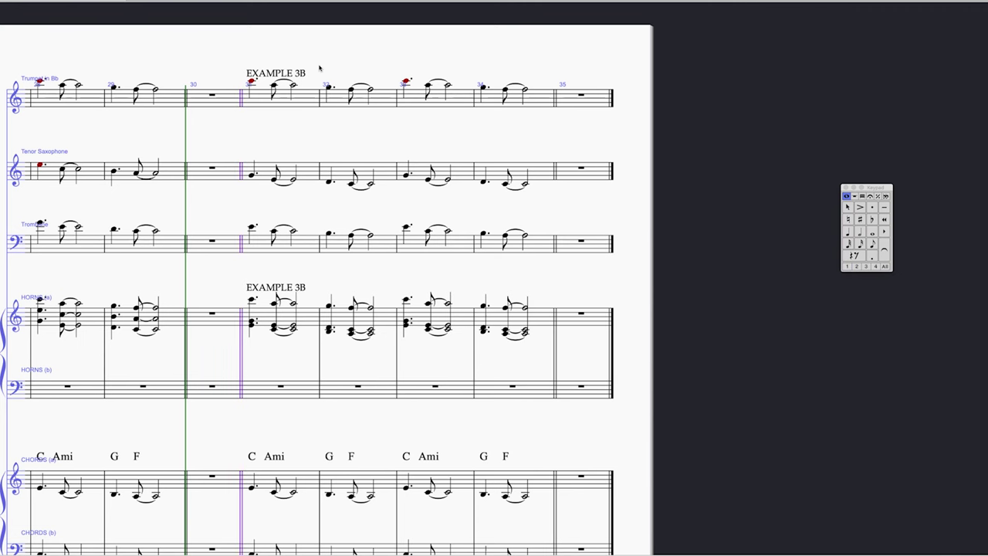
{"action": "key", "text": "space"}
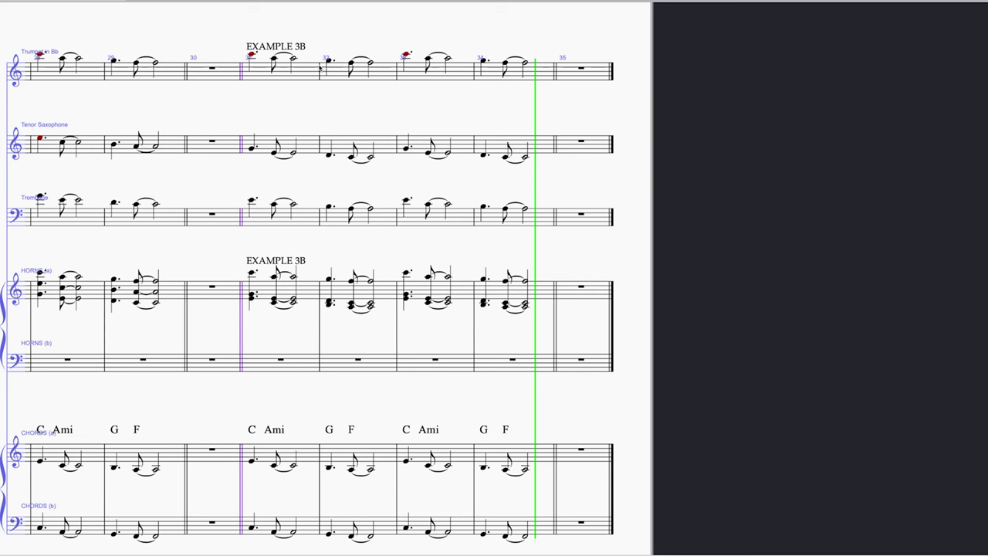
{"action": "key", "text": "space"}
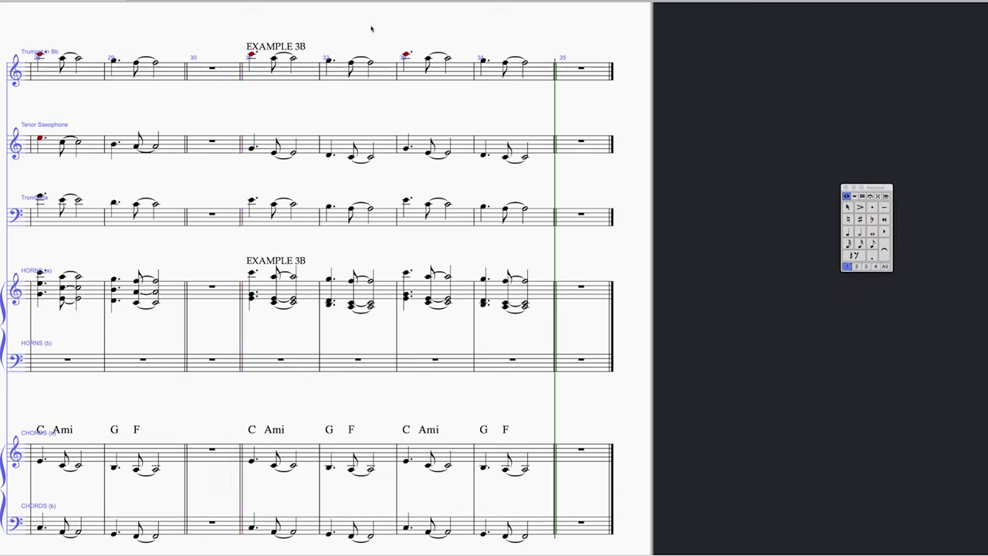